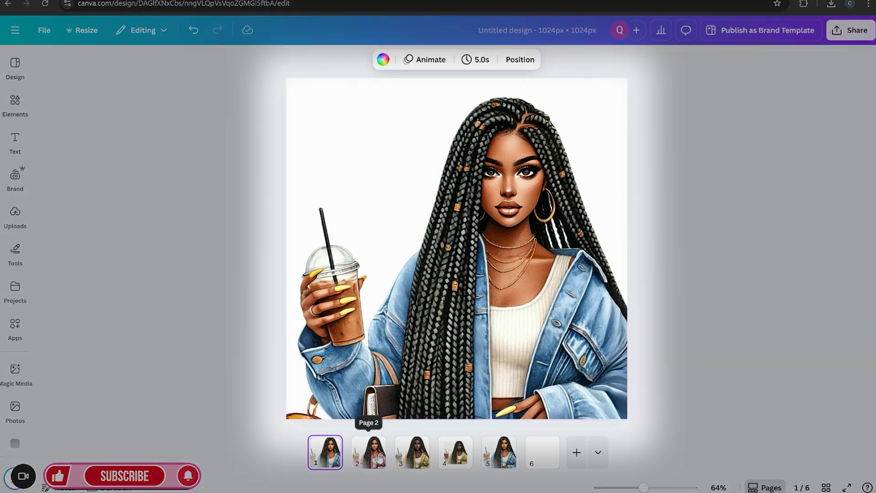
- Step through the pages to page 3, the yellow-jacket braided-hair illustration
click(375, 456)
click(410, 459)
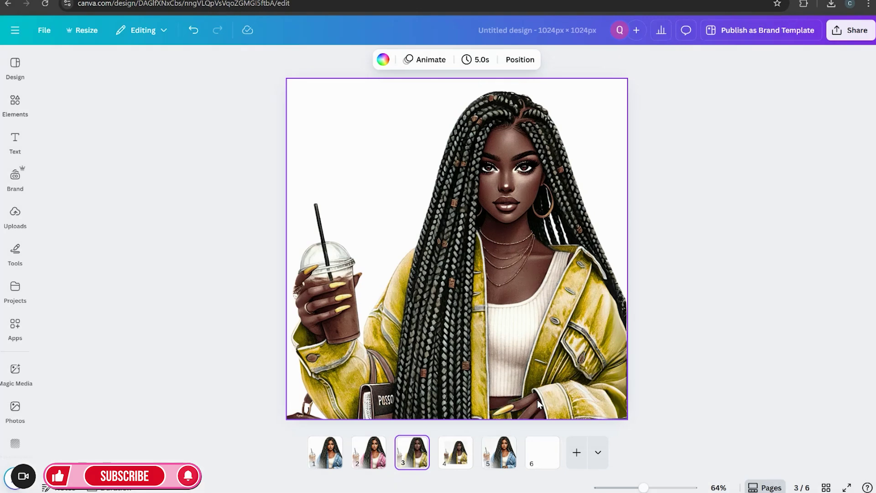
- Switch to ChatGPT and review the 2025 trending Etsy clipart ideas for Black women
click(287, 2)
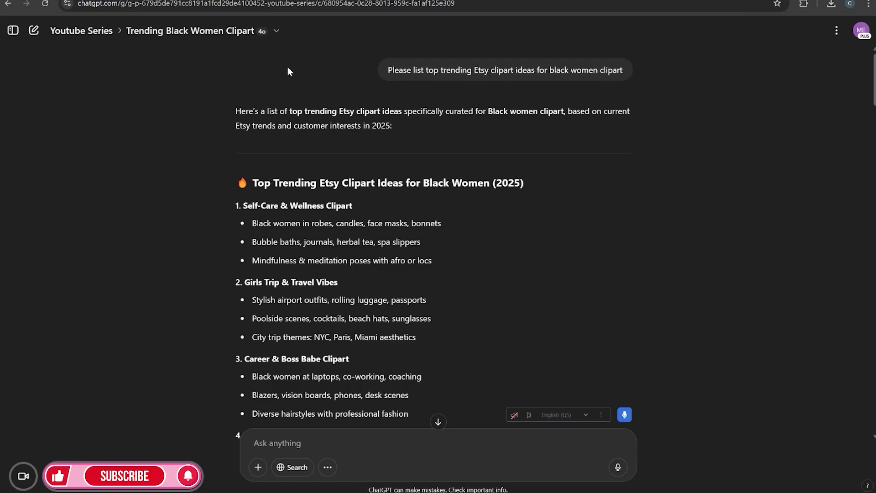
scroll(550, 185, down, 4)
scroll(482, 200, down, 1)
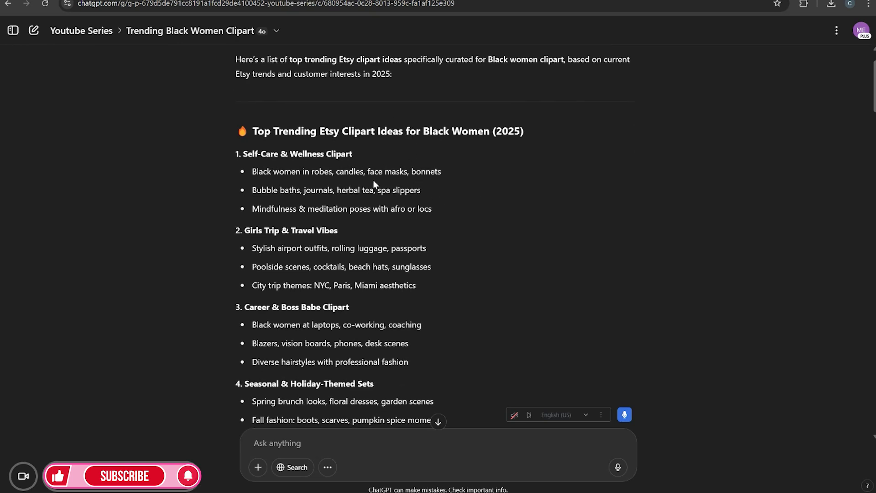
scroll(372, 178, up, 1)
scroll(372, 178, down, 4)
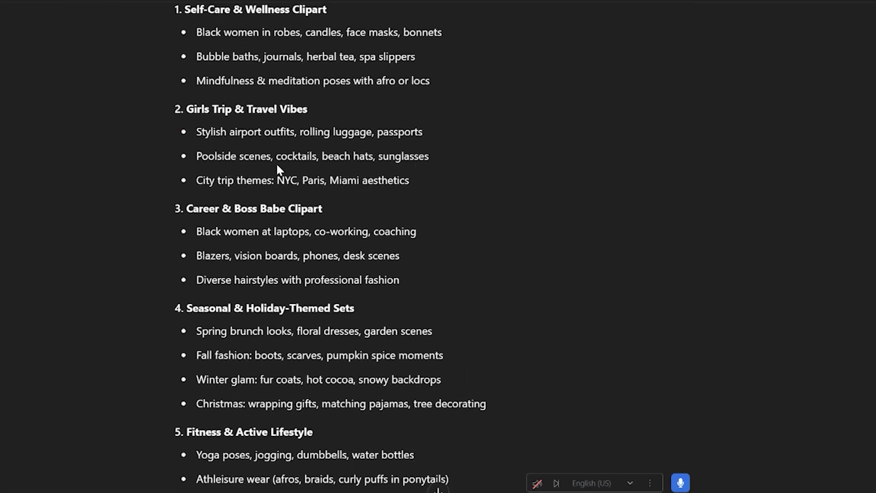
scroll(457, 406, down, 2)
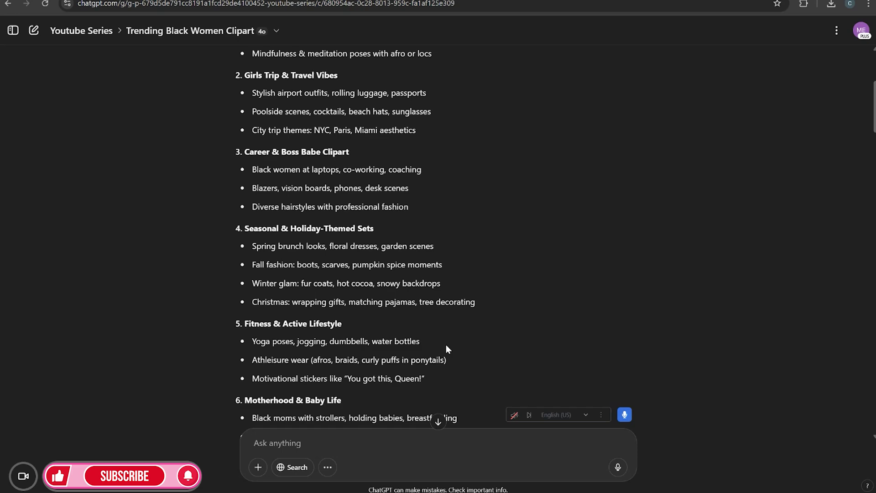
scroll(320, 276, down, 1)
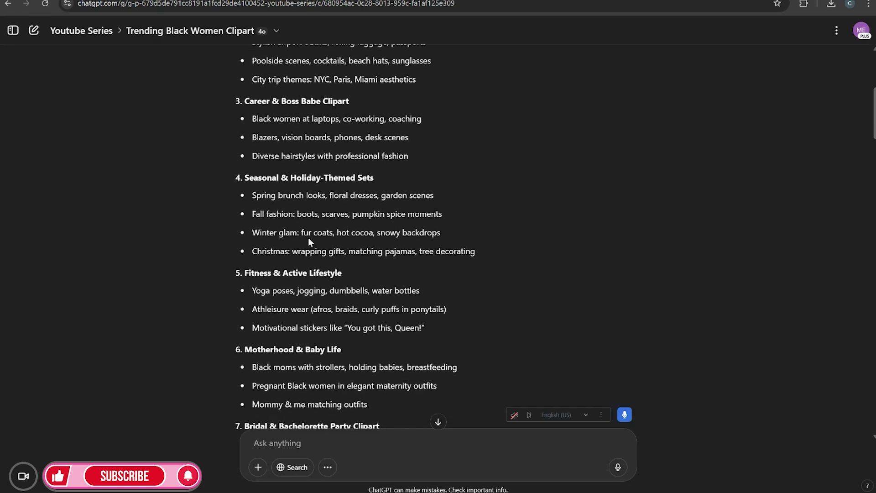
scroll(308, 237, up, 1)
scroll(308, 237, up, 1)
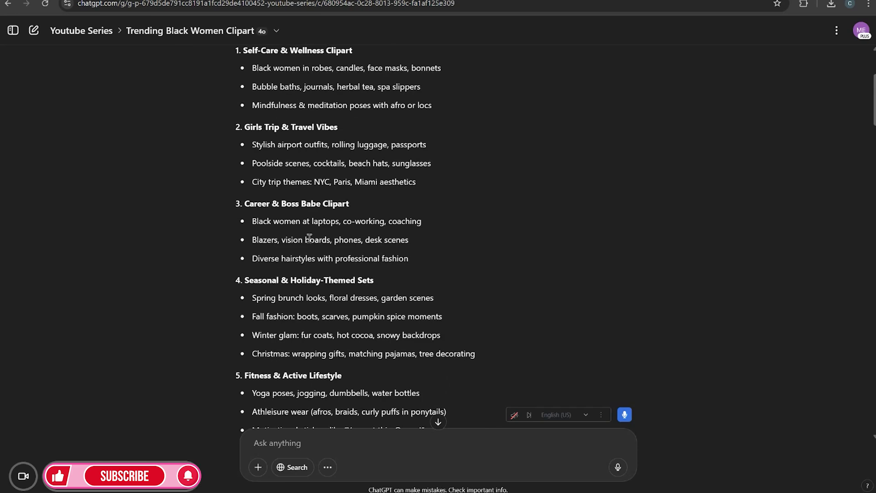
scroll(462, 223, down, 1)
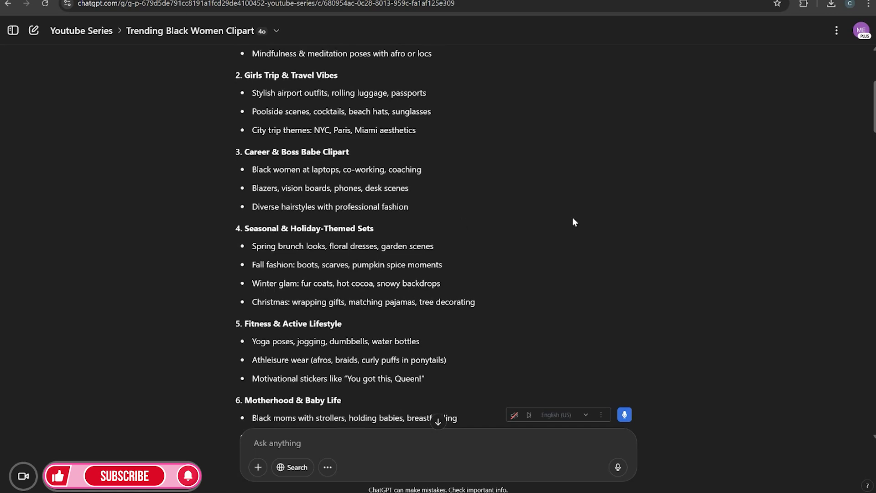
scroll(572, 219, down, 3)
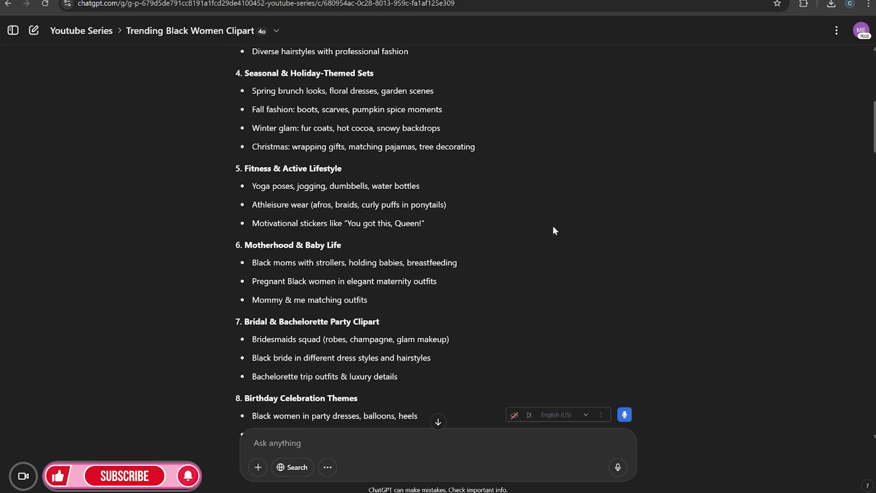
scroll(554, 226, down, 1)
- Scroll through the denim and travel clipart ideas in ChatGPT's reply
scroll(555, 231, down, 7)
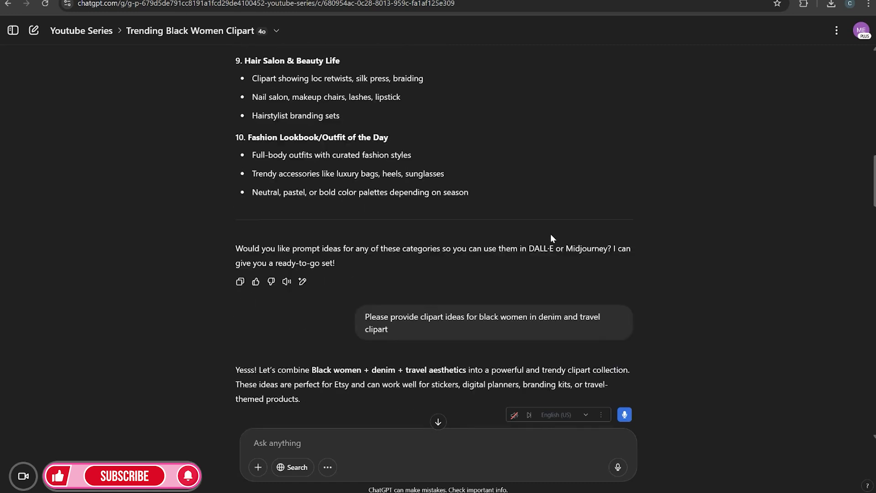
scroll(549, 237, down, 3)
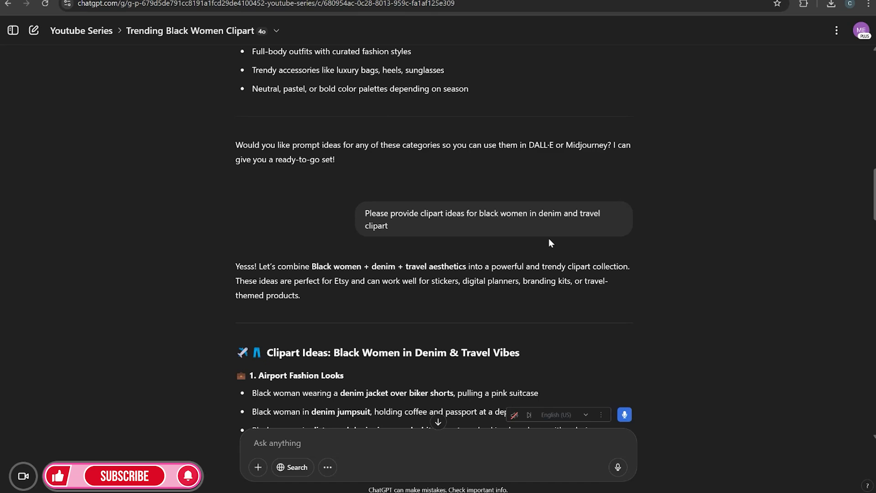
scroll(549, 241, down, 1)
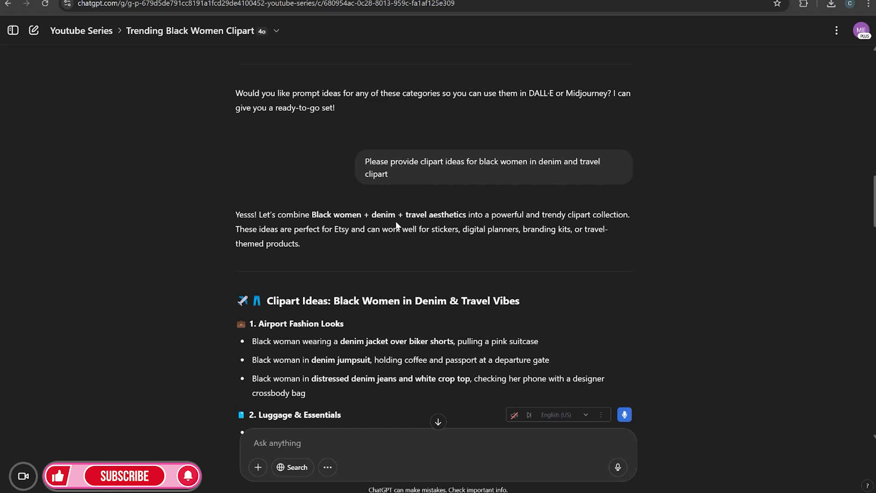
scroll(395, 221, down, 1)
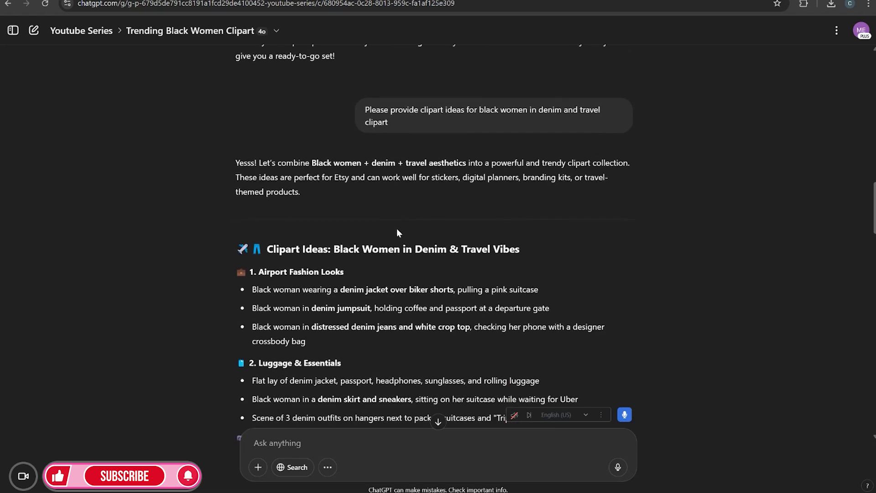
scroll(397, 230, down, 2)
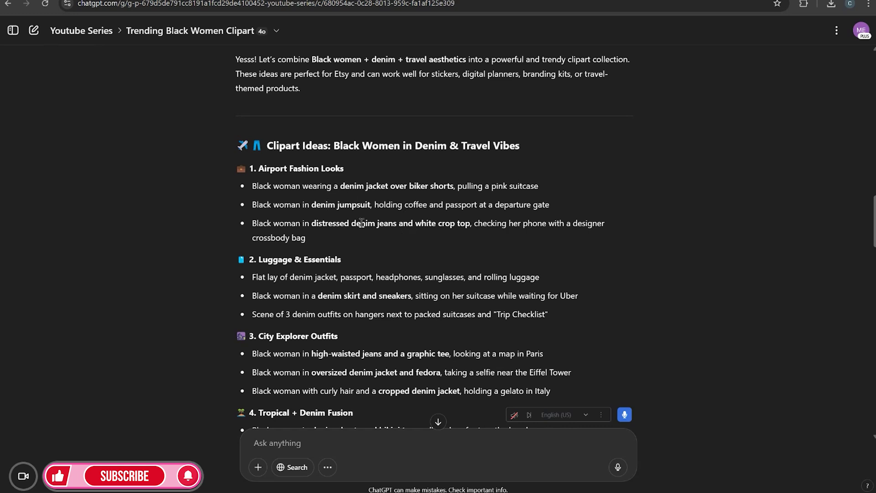
scroll(292, 215, down, 2)
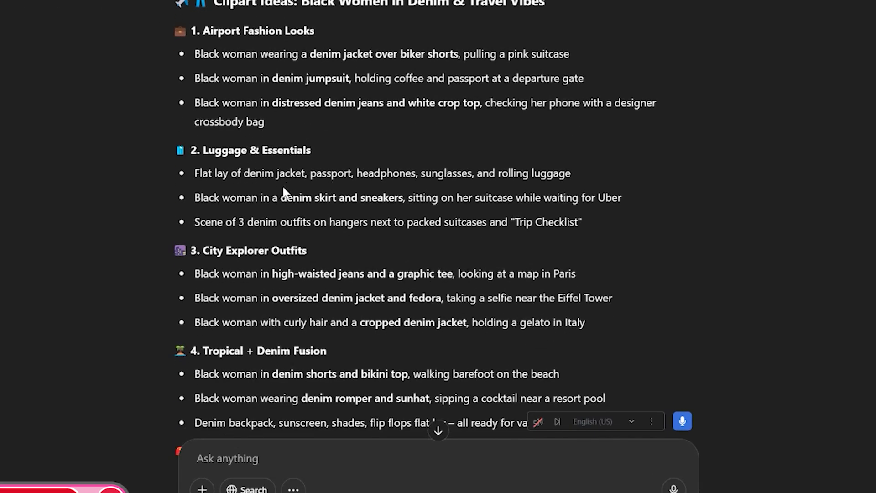
scroll(292, 192, down, 2)
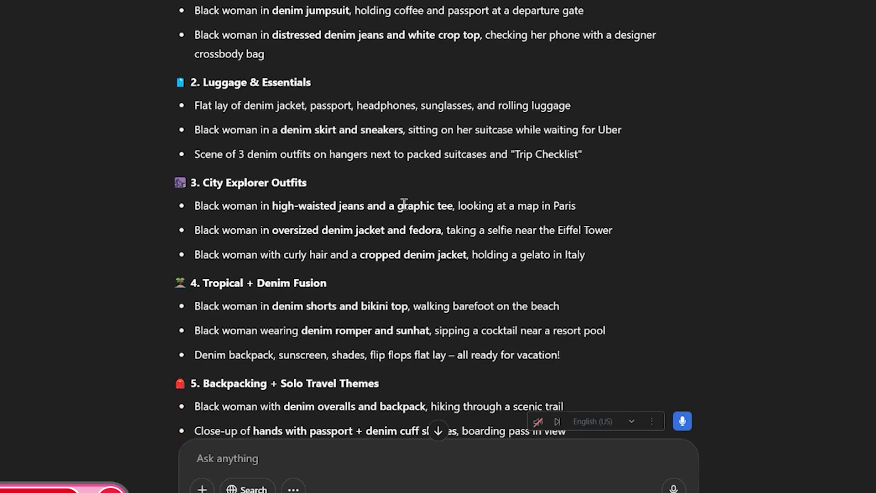
scroll(328, 236, down, 3)
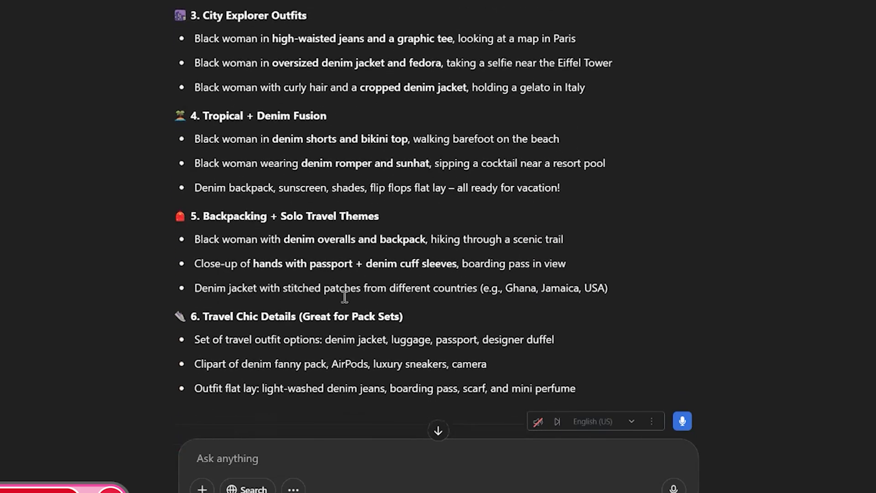
scroll(401, 267, up, 9)
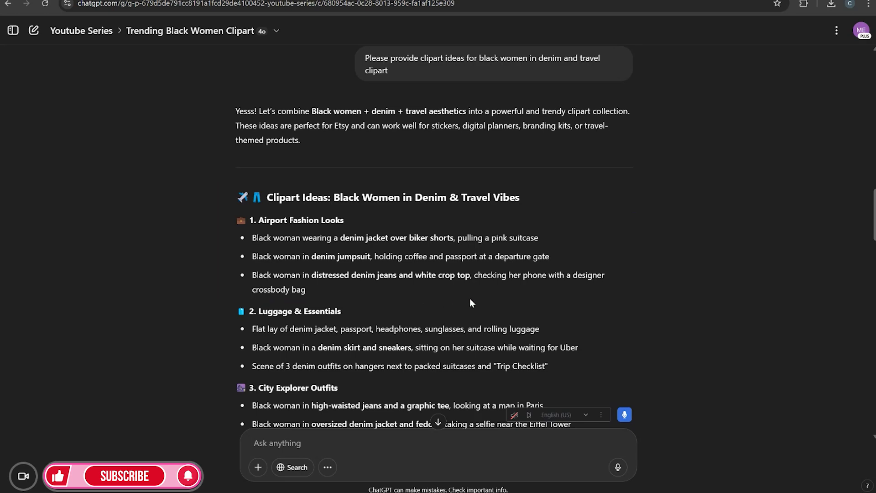
scroll(493, 301, down, 3)
scroll(513, 305, down, 6)
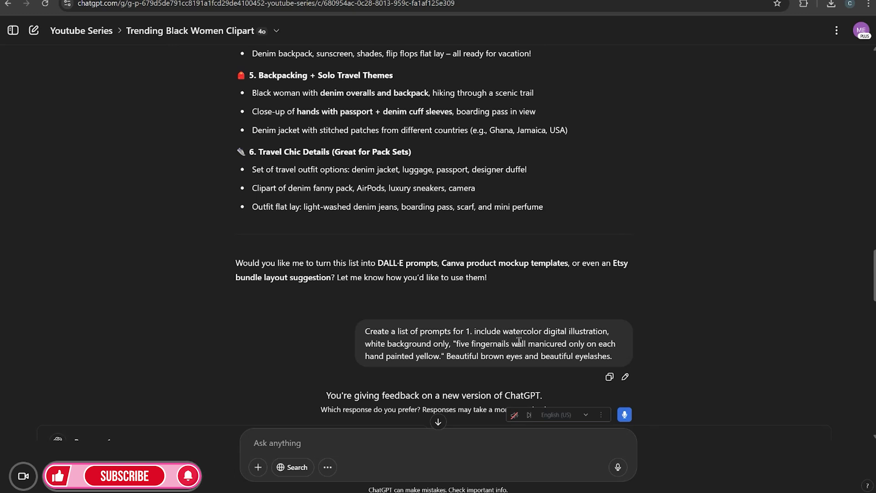
- Review both alternative replies of numbered watercolor denim-and-travel clipart prompts
scroll(519, 341, down, 3)
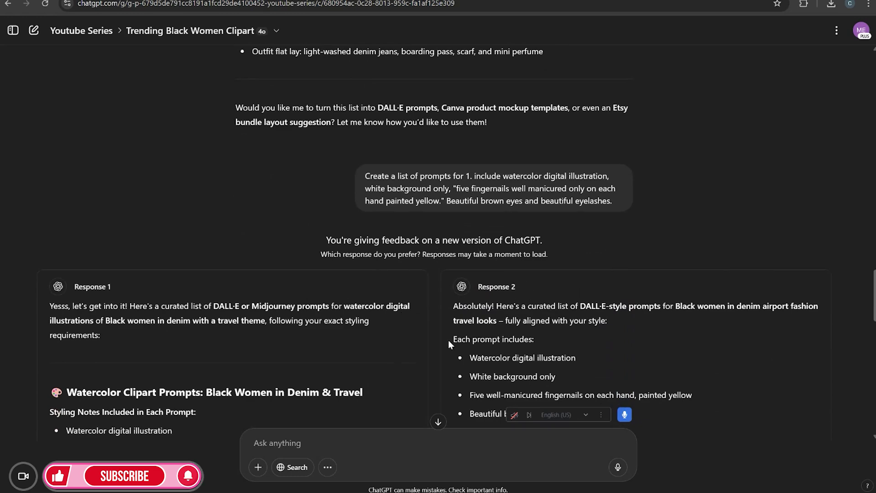
scroll(448, 341, down, 1)
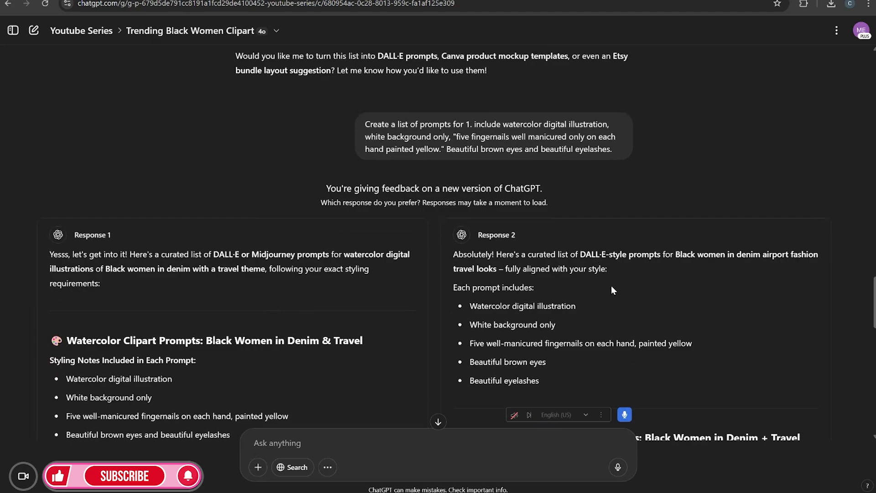
scroll(612, 288, down, 10)
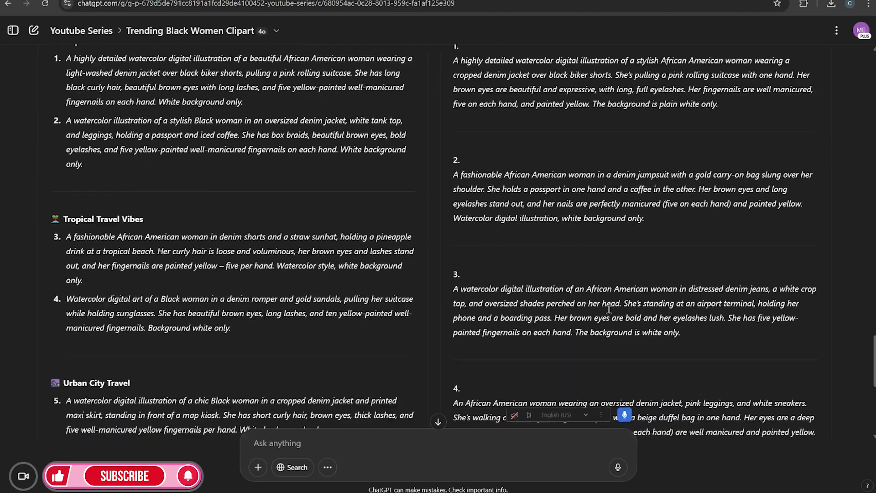
scroll(609, 309, down, 7)
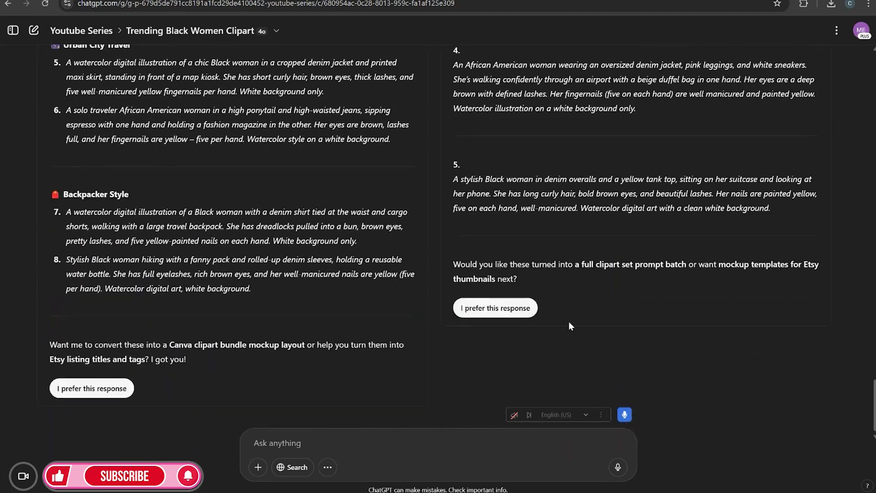
scroll(516, 321, up, 9)
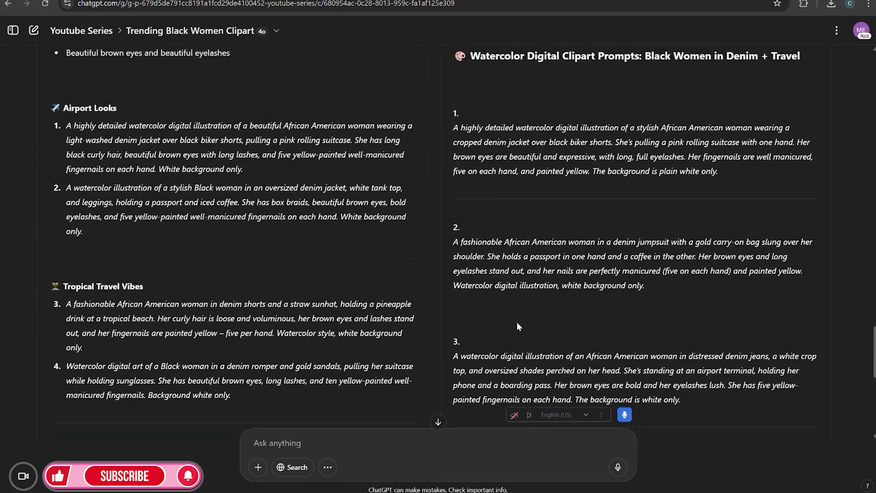
scroll(517, 322, up, 2)
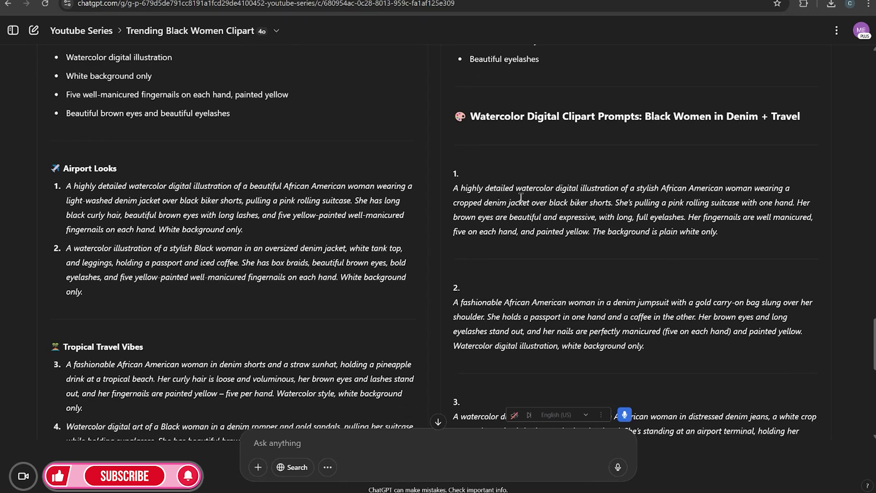
- Copy prompt 1 from Response 2, the cropped denim jacket with pink suitcase
drag(456, 188, 724, 238)
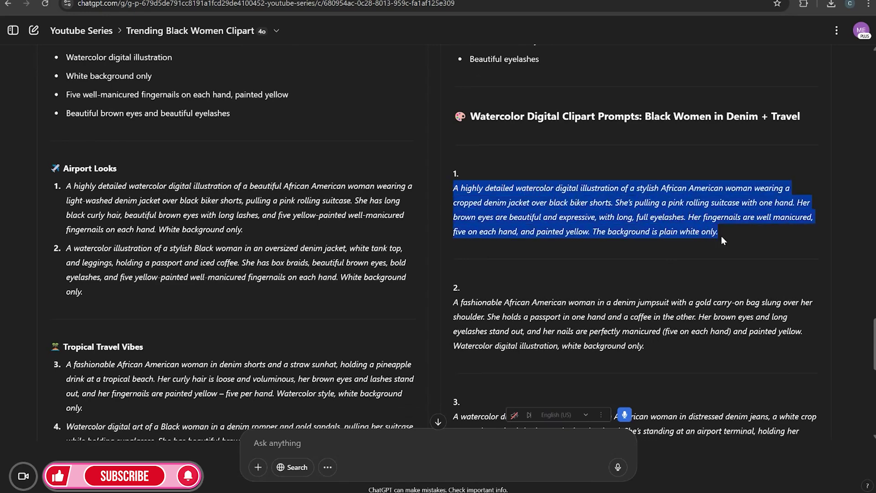
right_click(629, 224)
click(646, 238)
click(15, 35)
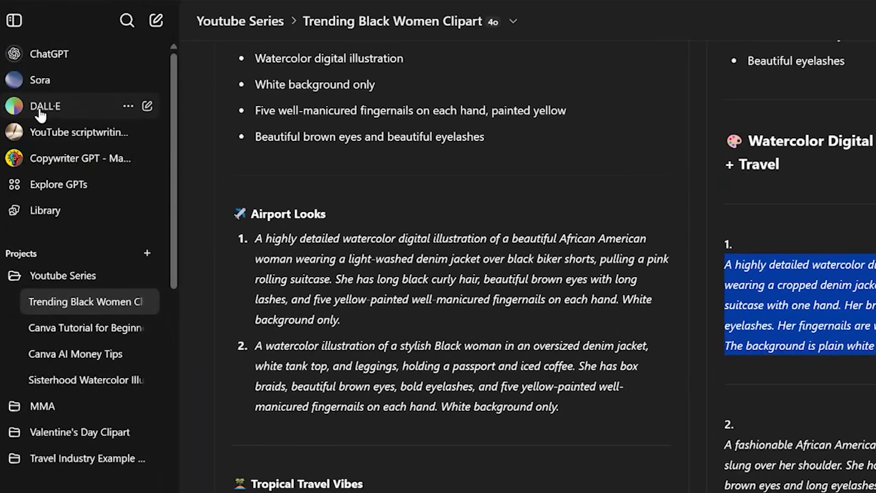
- Paste the cropped-denim-jacket prompt into DALL·E and generate the images
click(32, 92)
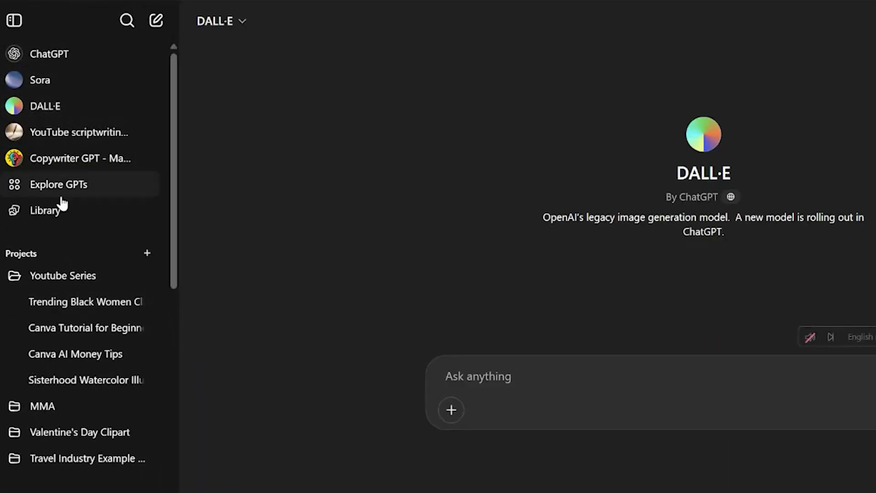
click(3, 23)
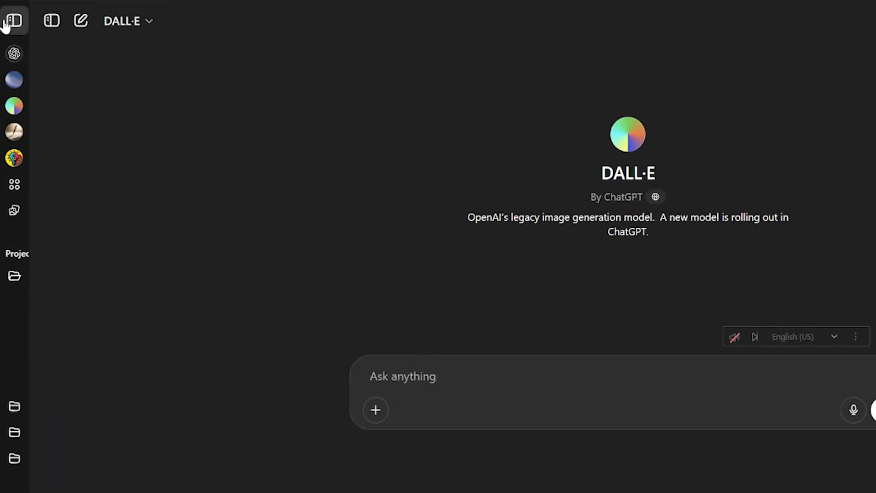
click(267, 284)
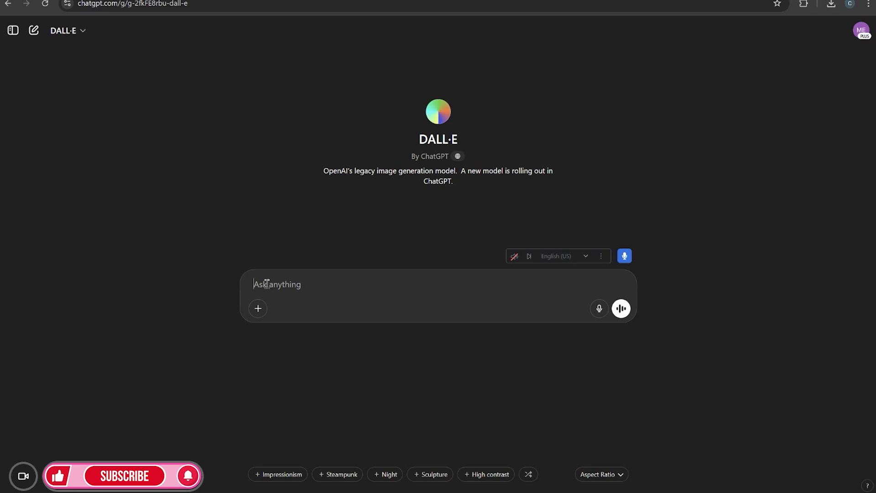
key(ctrl+v)
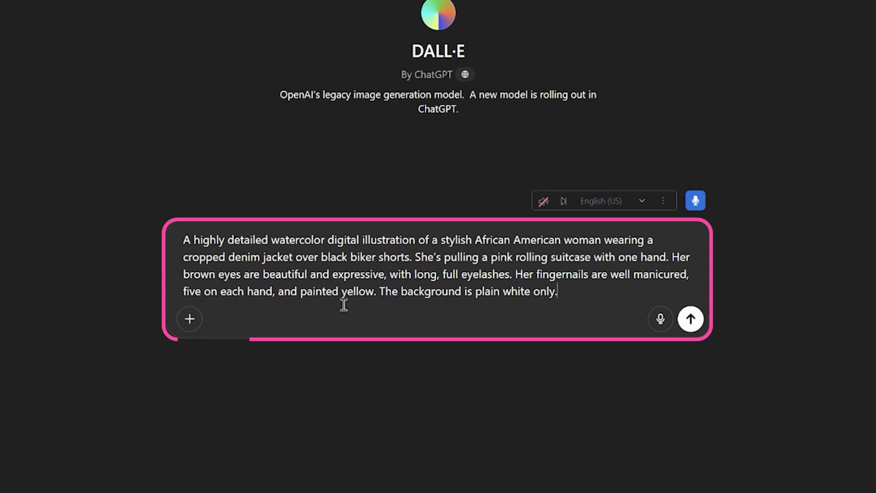
click(690, 319)
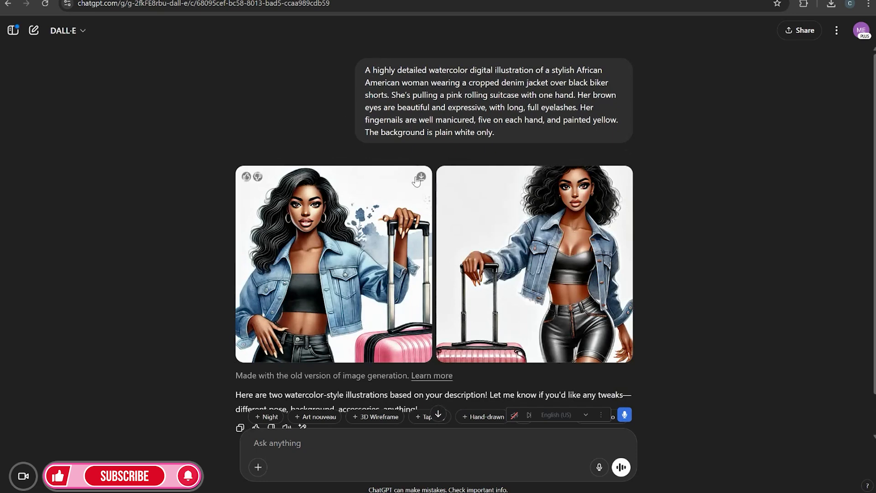
- Download the left generated image and return to the Trending Black Women Clipart chat
click(413, 194)
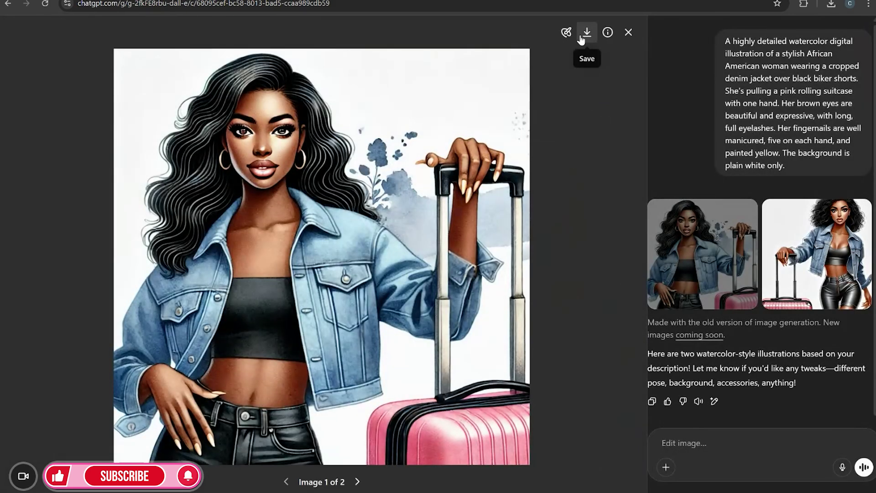
click(587, 33)
click(628, 32)
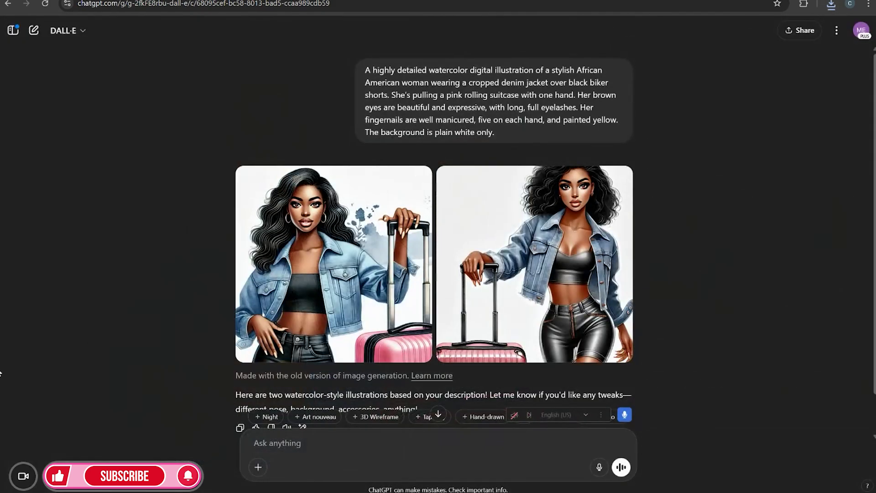
click(12, 36)
click(55, 231)
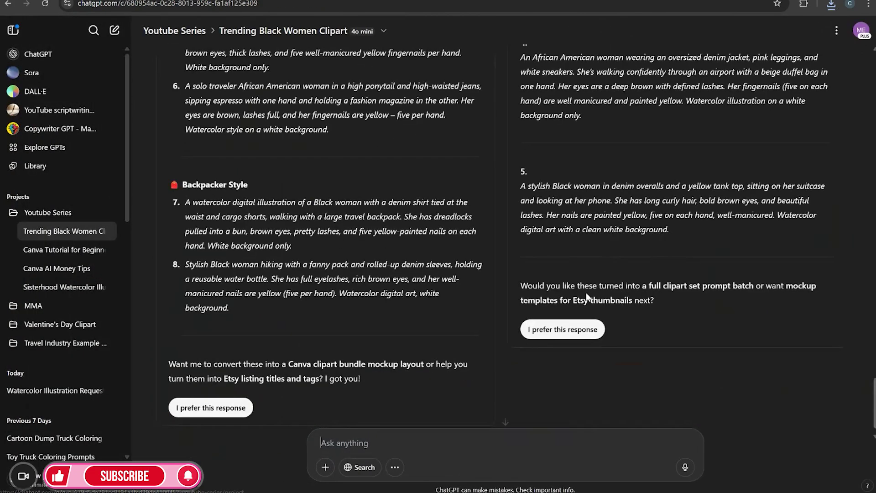
- Copy the denim jumpsuit with gold carry-on prompt from the clipart chat
scroll(561, 288, up, 8)
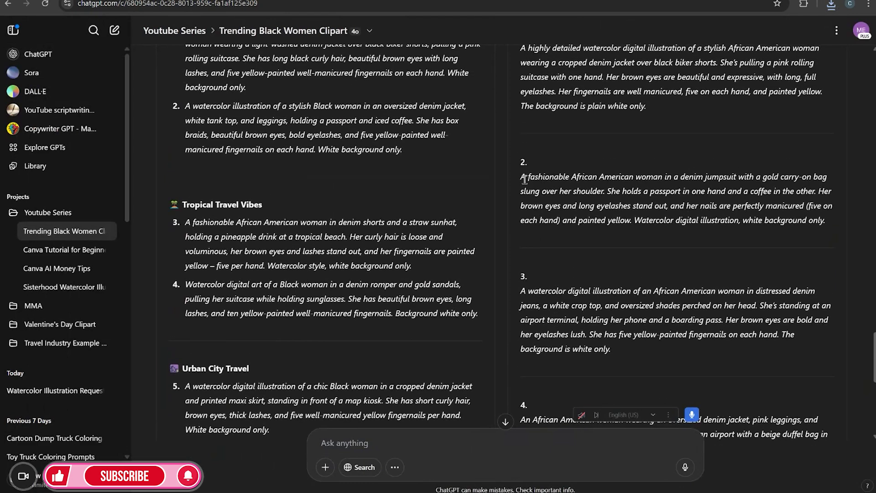
scroll(525, 197, up, 1)
drag(521, 226, 819, 276)
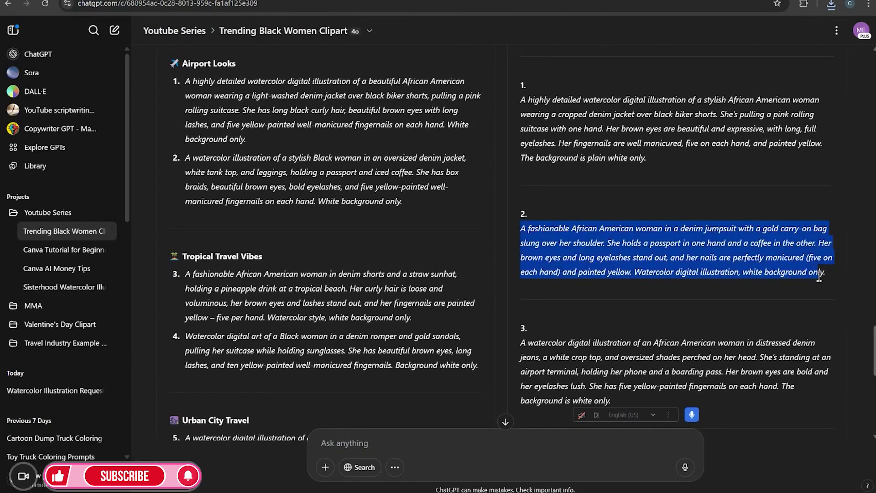
right_click(761, 267)
click(702, 278)
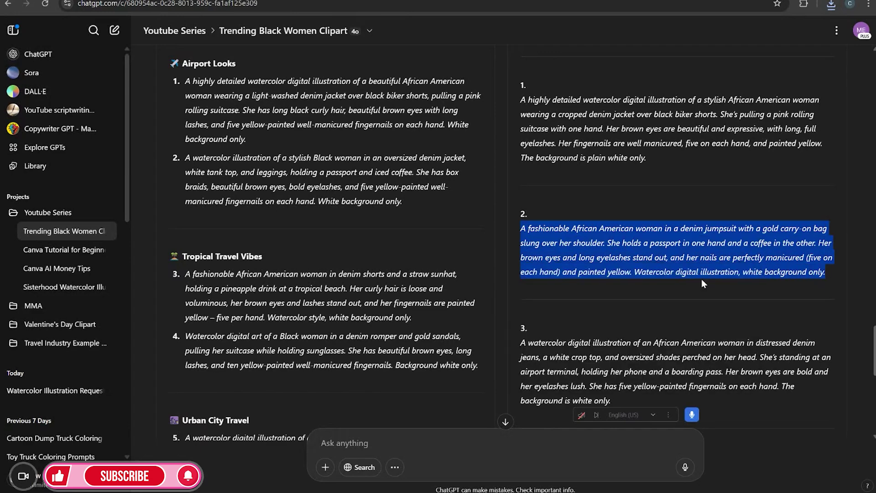
- Generate the jumpsuit images in the Watercolor Illustration Request chat and download the left one
click(48, 391)
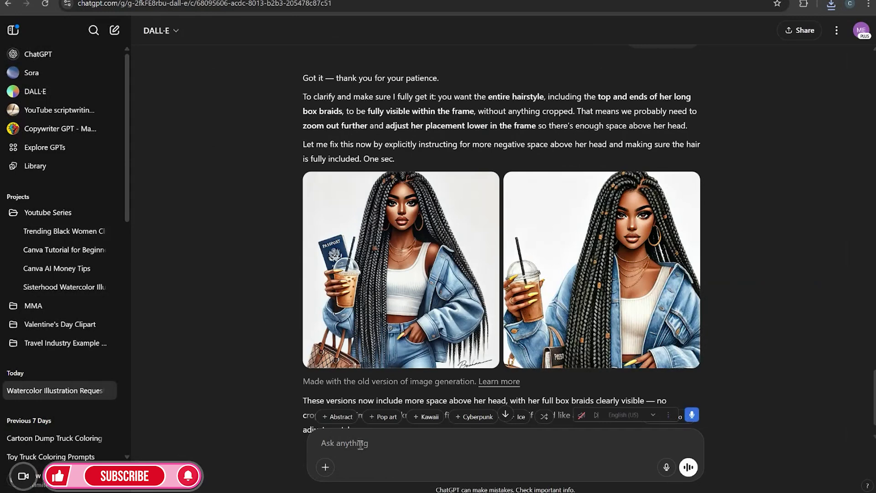
key(ctrl+v)
key(Return)
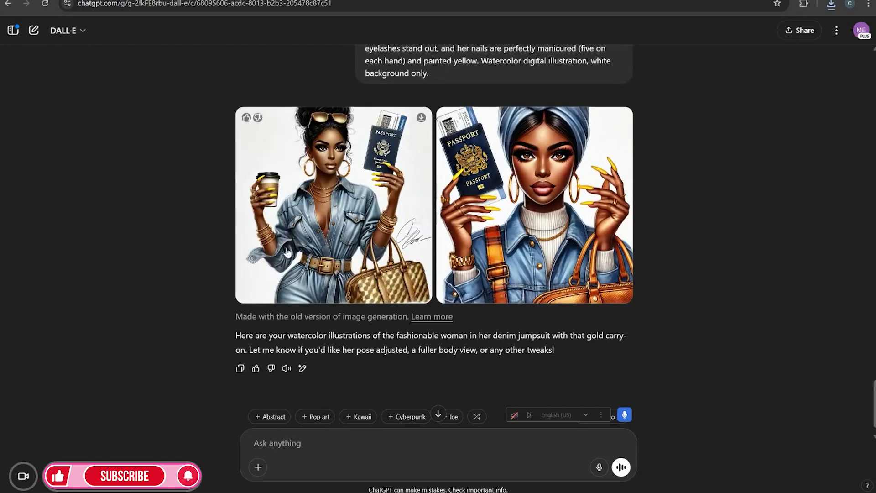
click(420, 118)
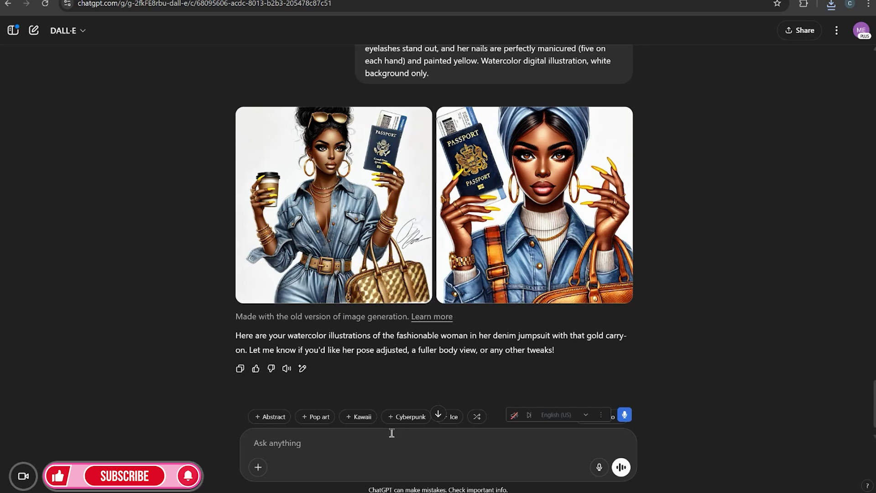
- Write the follow-up 'regenerate, and please do not cut off hairstyle'
click(356, 438)
text(regenr)
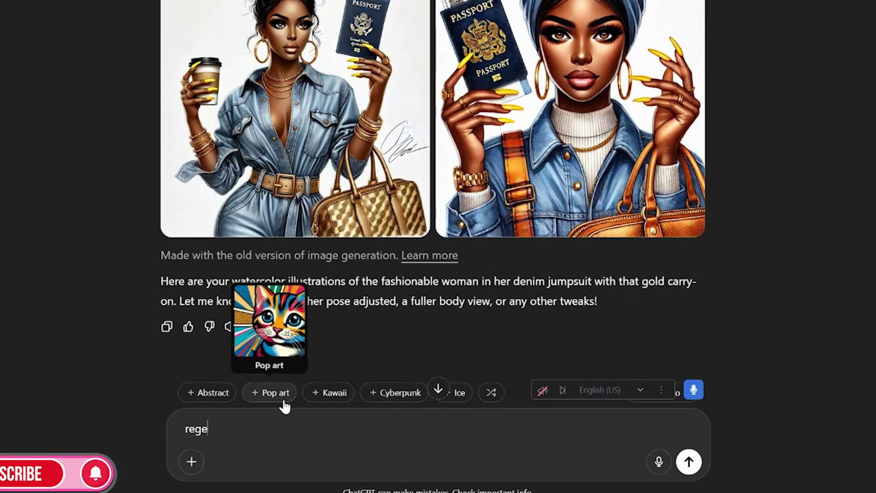
key(BackSpace)
text(erate, and )
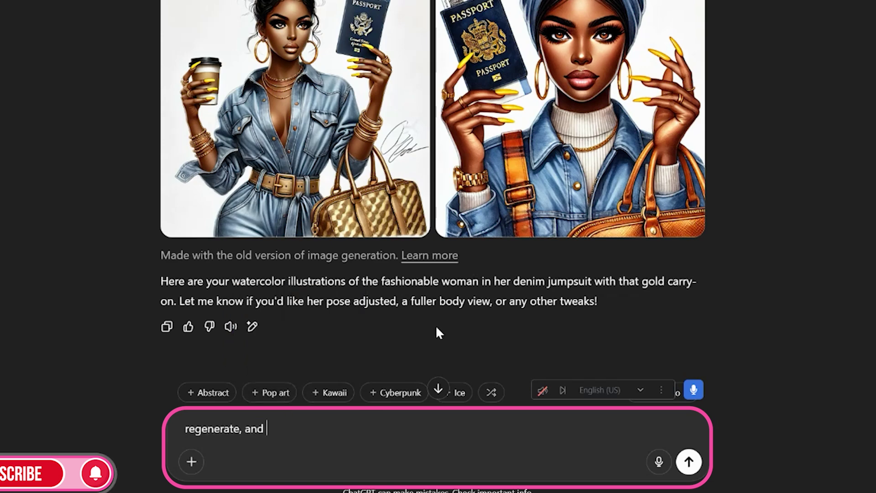
text(please do no)
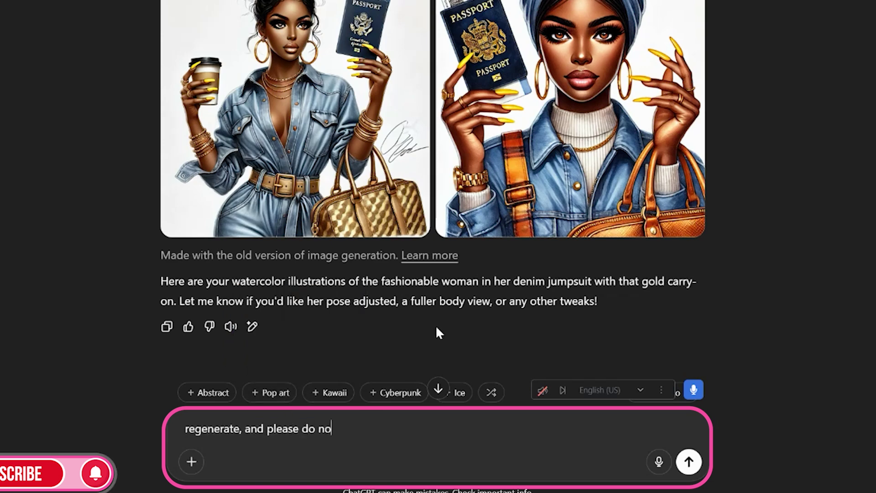
text(t cut off hai)
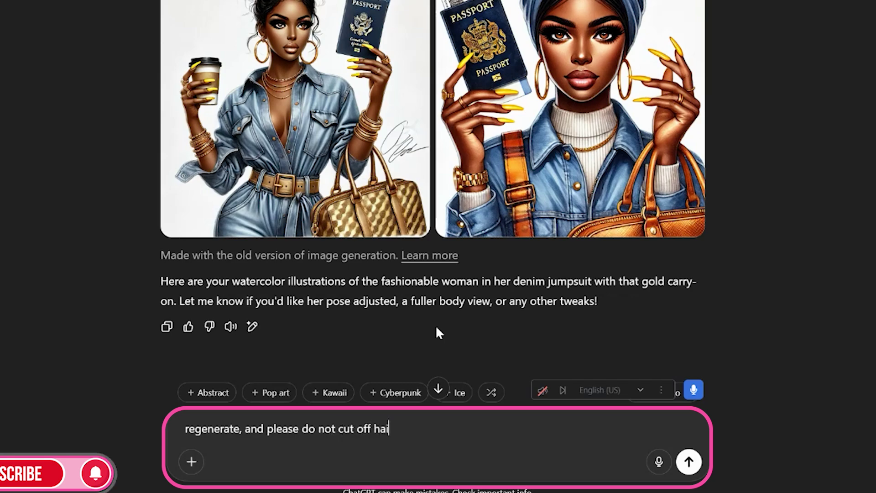
text(rstyle)
- Send the regenerate request and download the first jumpsuit image showing the full hairstyle
key(Return)
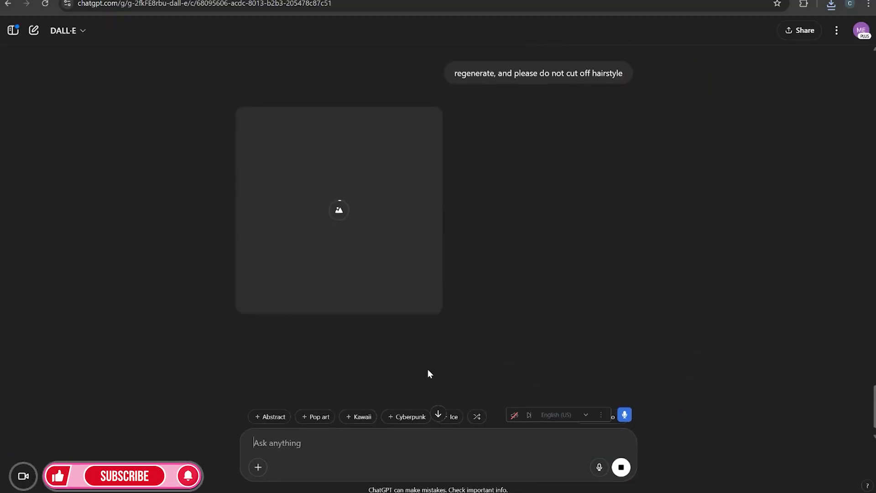
scroll(444, 349, up, 7)
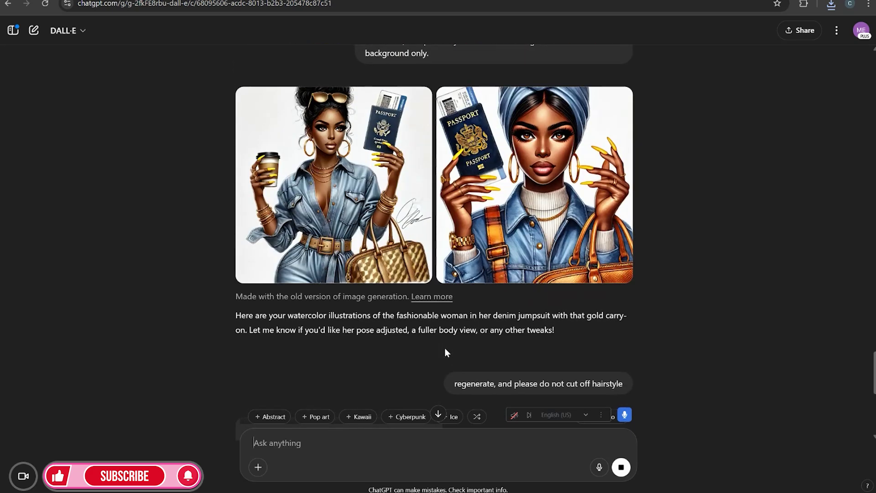
scroll(398, 283, down, 6)
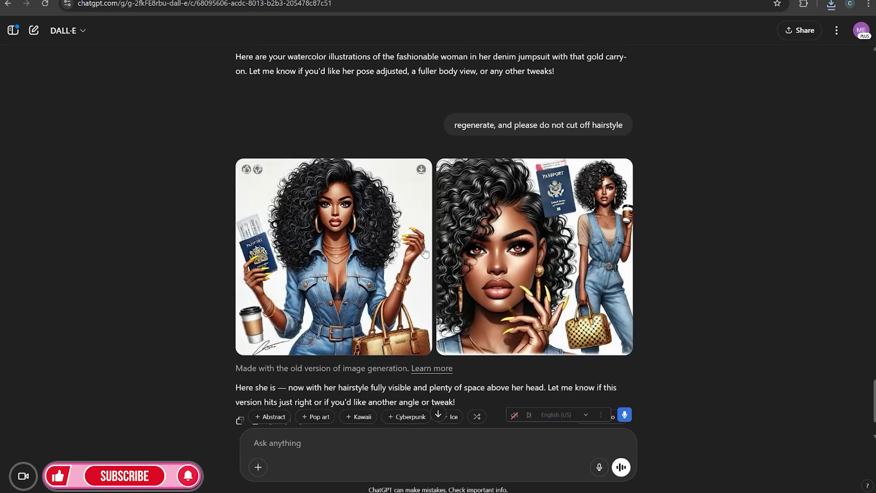
click(420, 169)
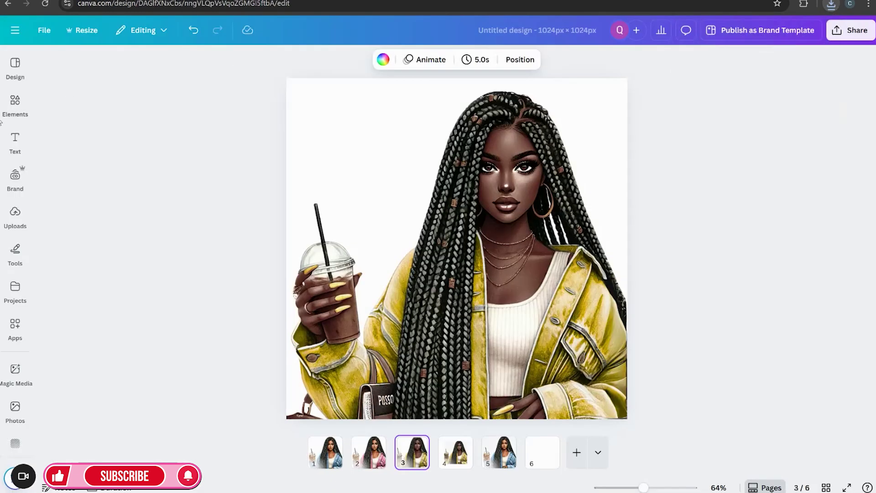
- Upload the four newest DALL·E images, including 17.35.56, 17.35.54 and 17.35.17
click(6, 216)
click(102, 97)
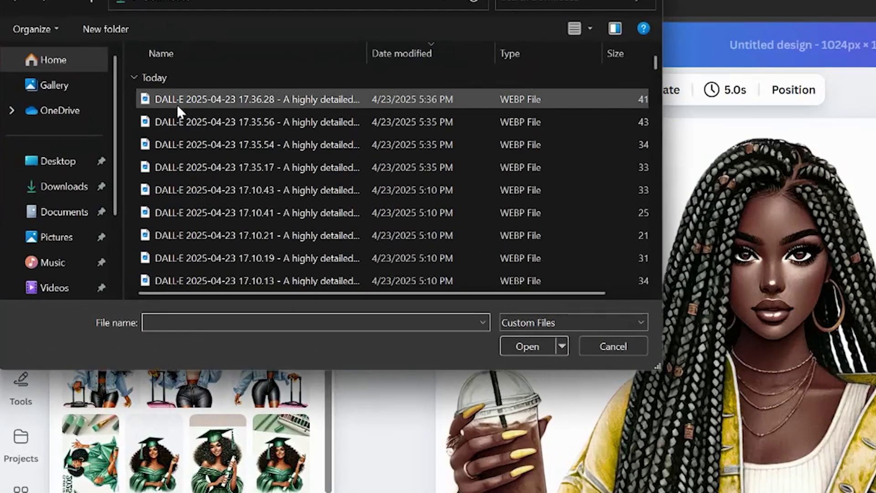
click(117, 67)
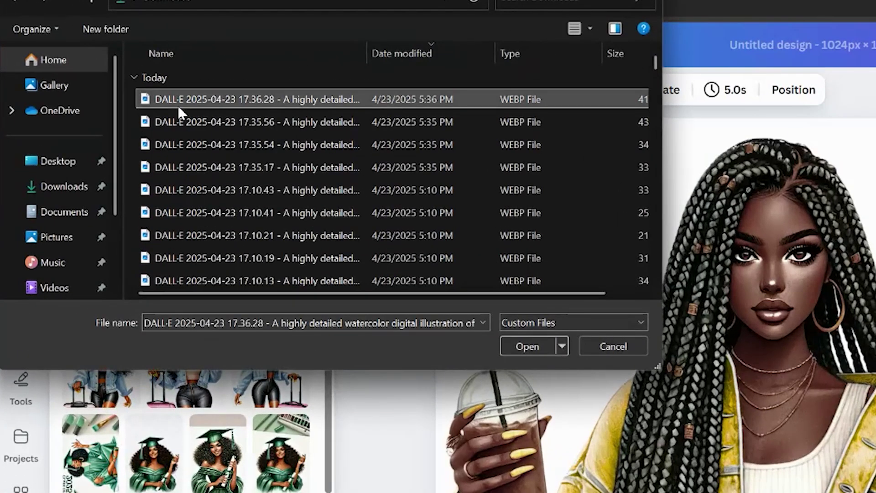
ctrl+click(196, 121)
ctrl+click(215, 145)
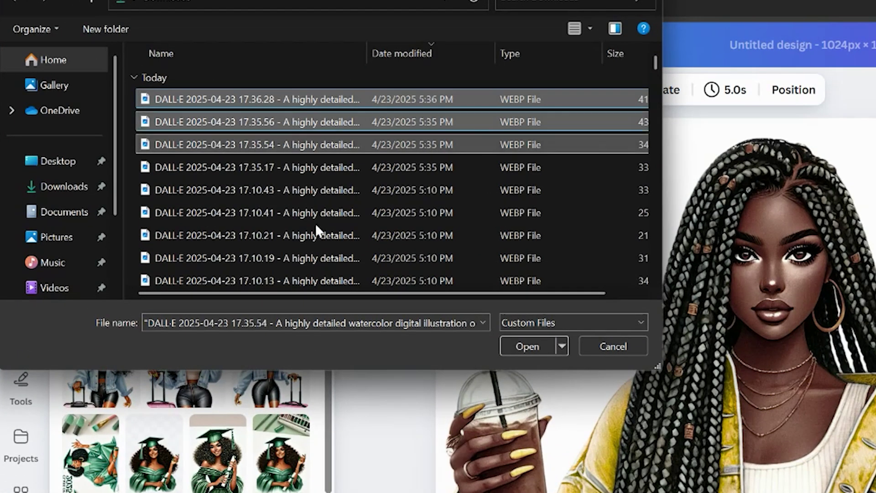
ctrl+click(285, 168)
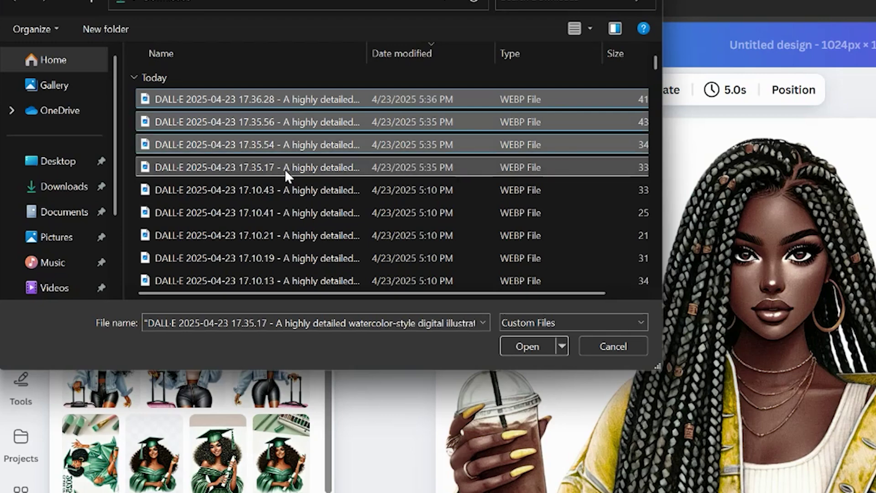
click(525, 349)
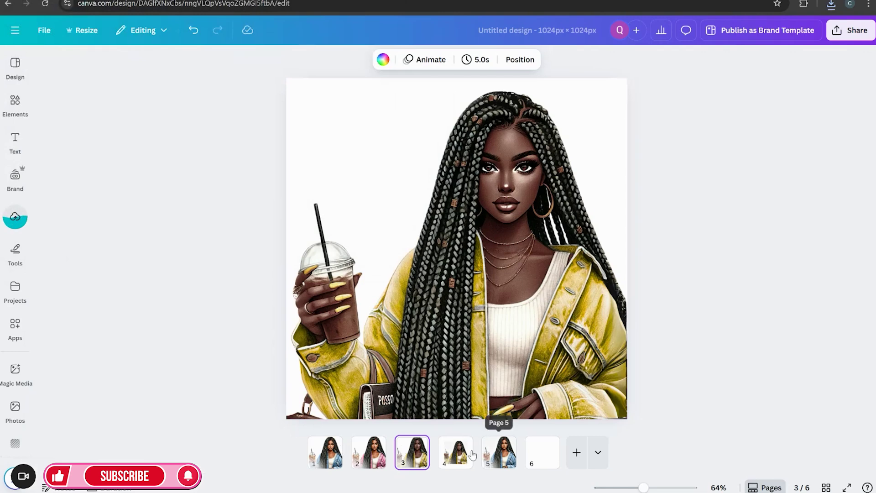
- Place the curly-haired woman upload on blank page 6, nudged slightly up-left
mouse_move(433, 454)
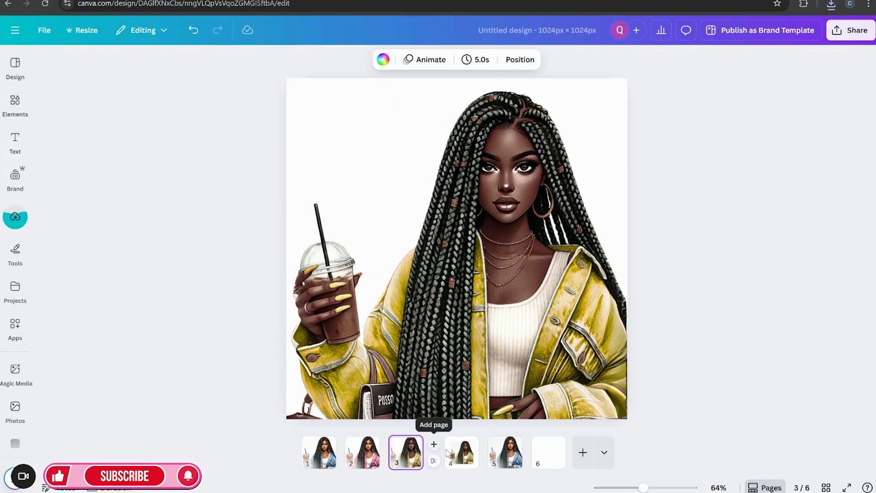
click(537, 454)
click(15, 215)
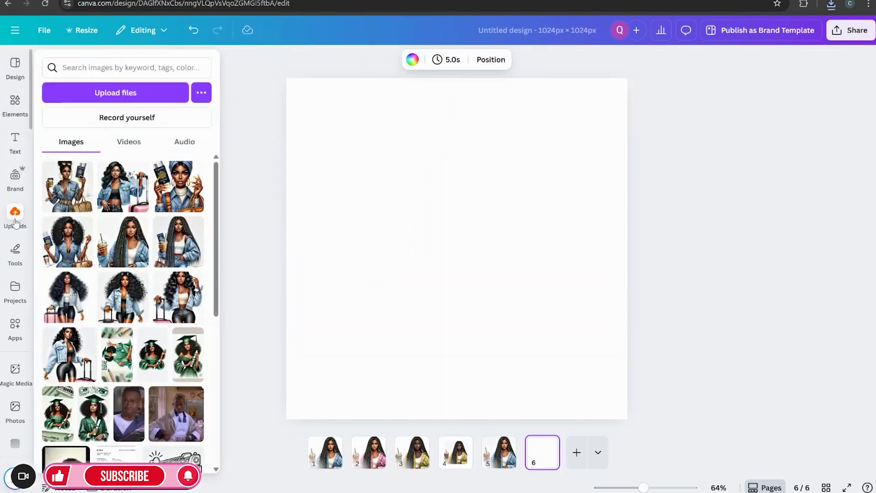
click(224, 254)
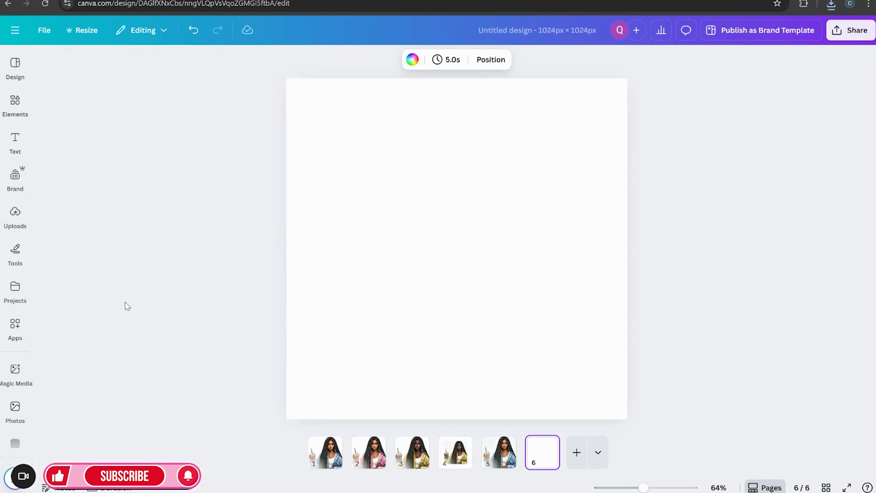
click(5, 226)
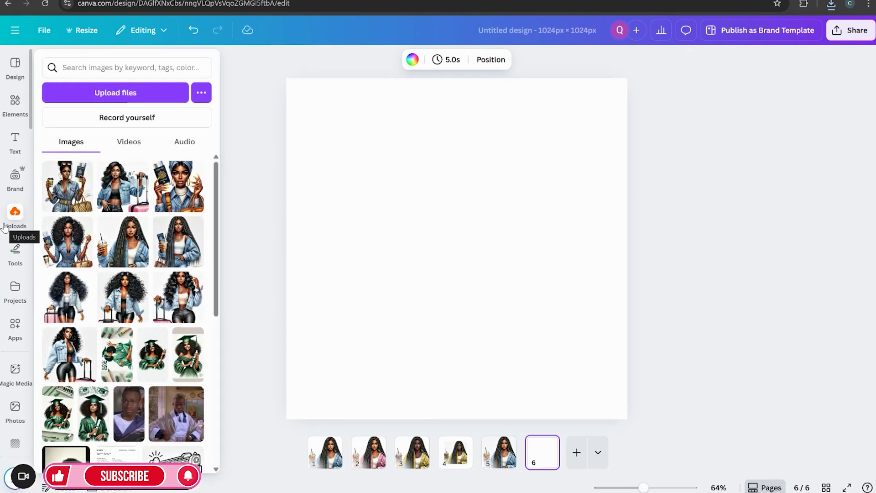
click(65, 252)
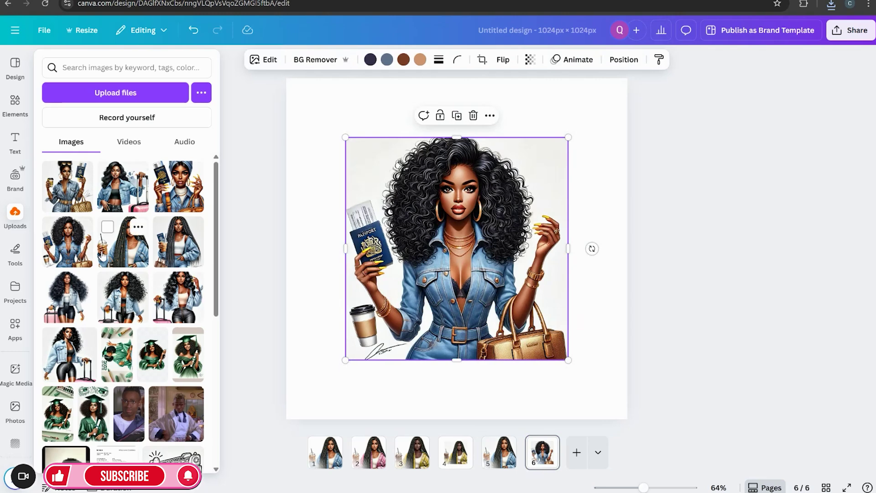
click(15, 214)
drag(448, 256, 439, 247)
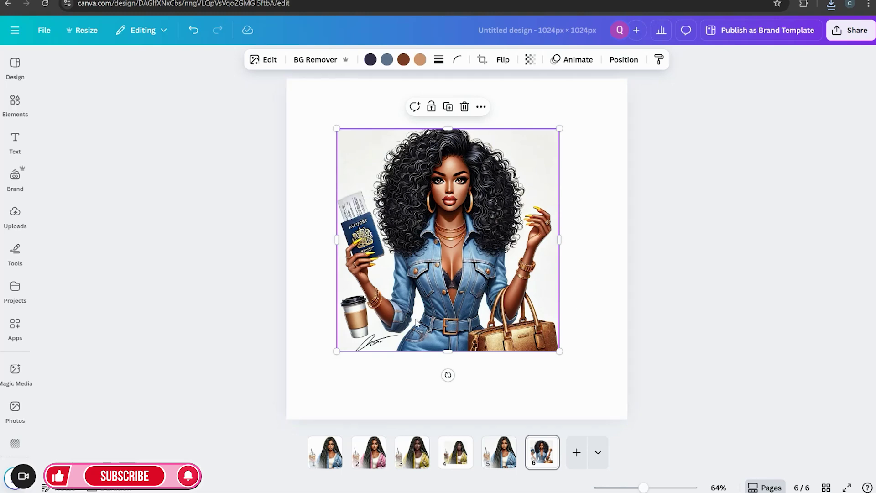
click(405, 62)
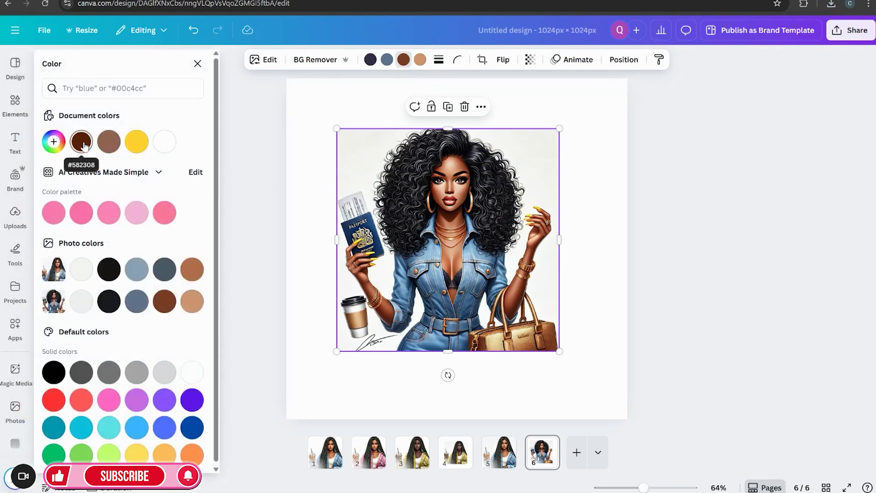
- Recolour the illustration's tan tones to dark brown #582308
click(84, 144)
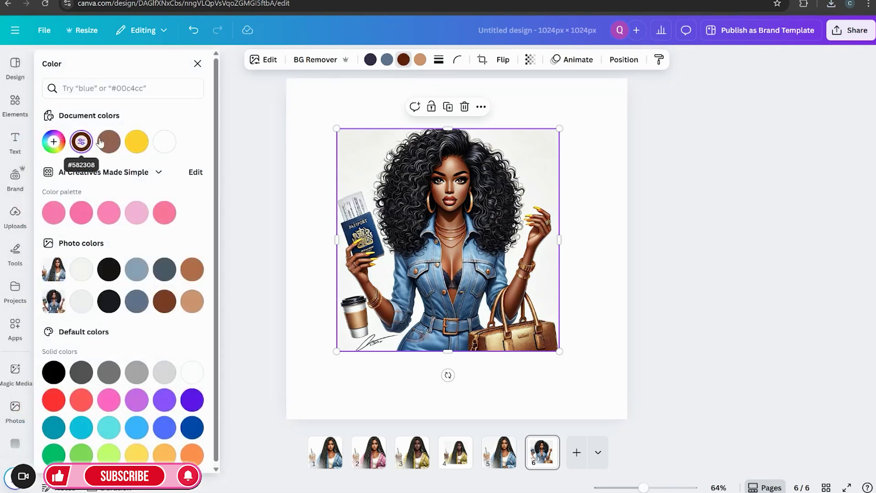
click(420, 60)
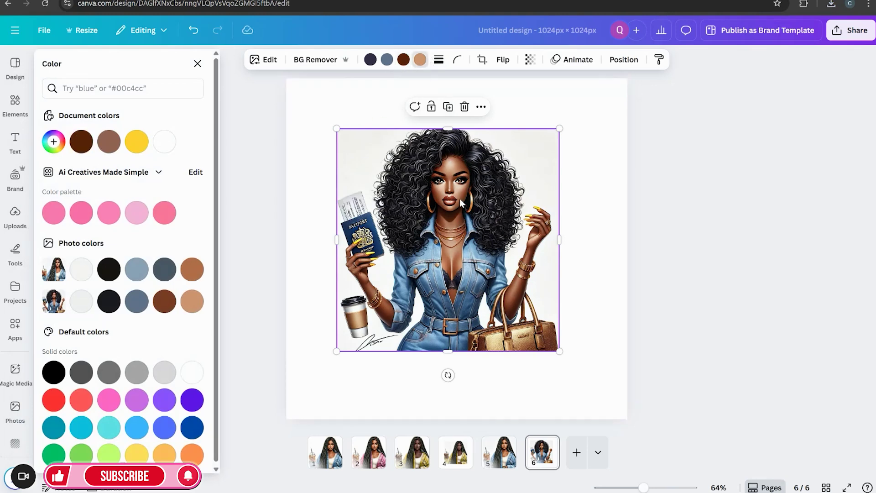
click(83, 144)
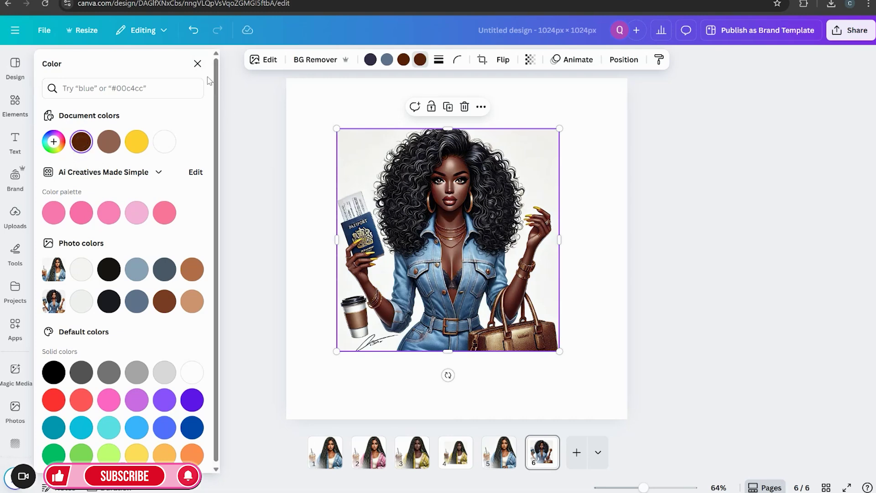
- Turn the denim outfit pink, undoing a trial yellow on the navy tone
click(387, 61)
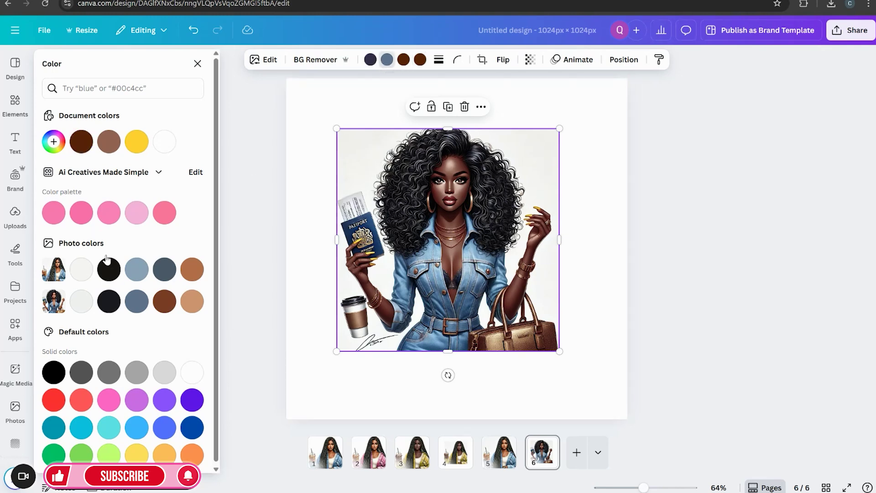
click(79, 221)
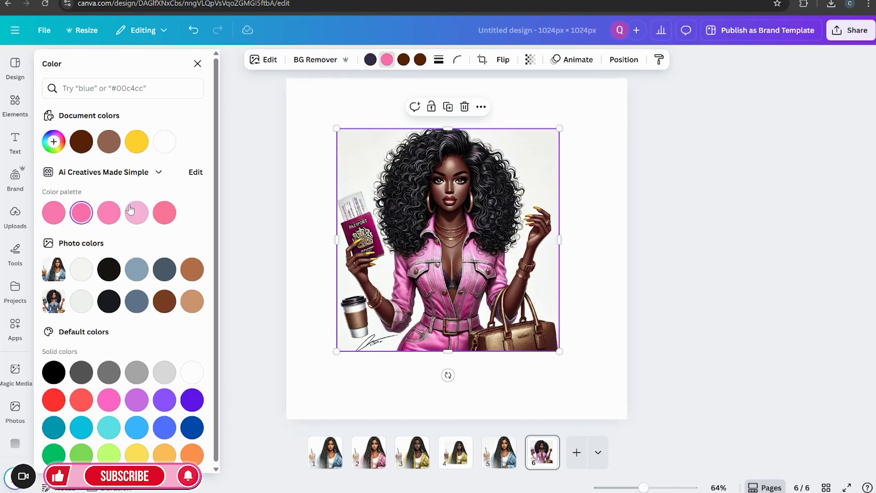
click(131, 144)
click(77, 215)
click(370, 60)
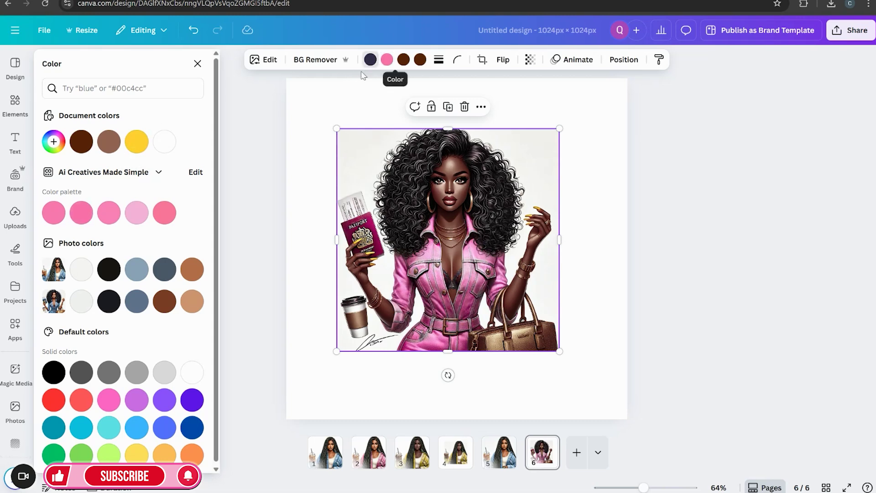
click(133, 142)
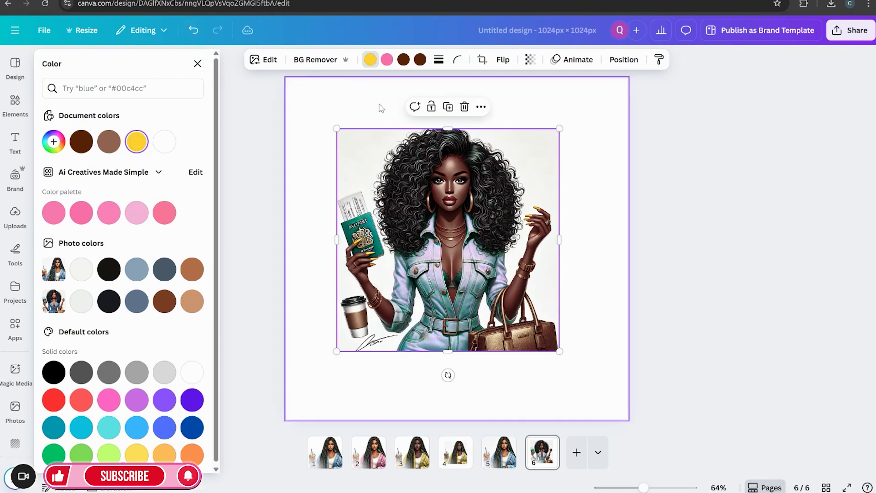
click(193, 30)
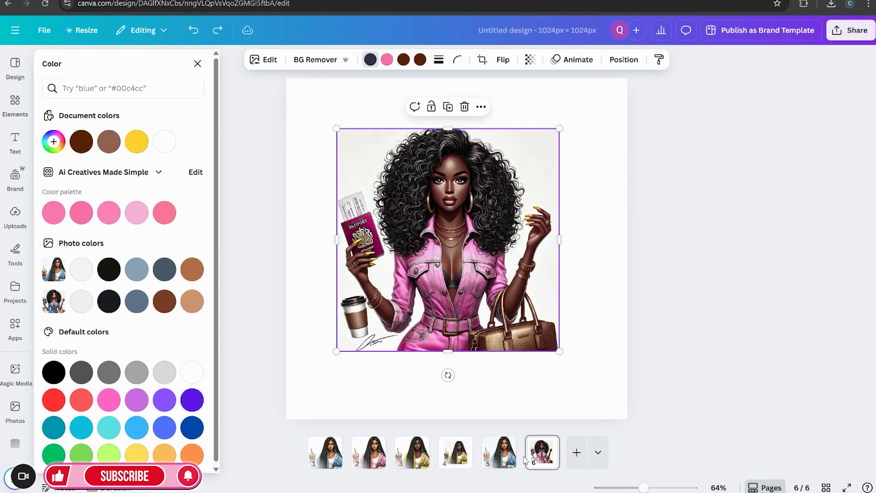
mouse_move(524, 461)
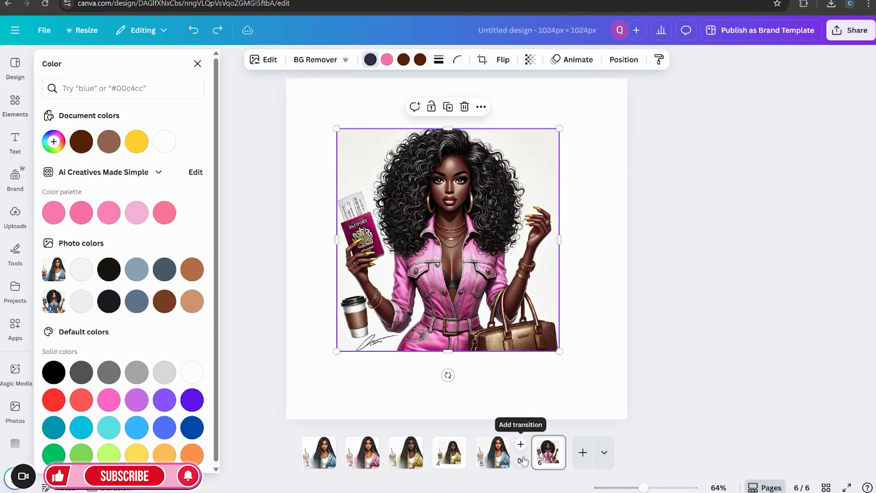
- Duplicate page 6 as a new page 7
mouse_move(553, 450)
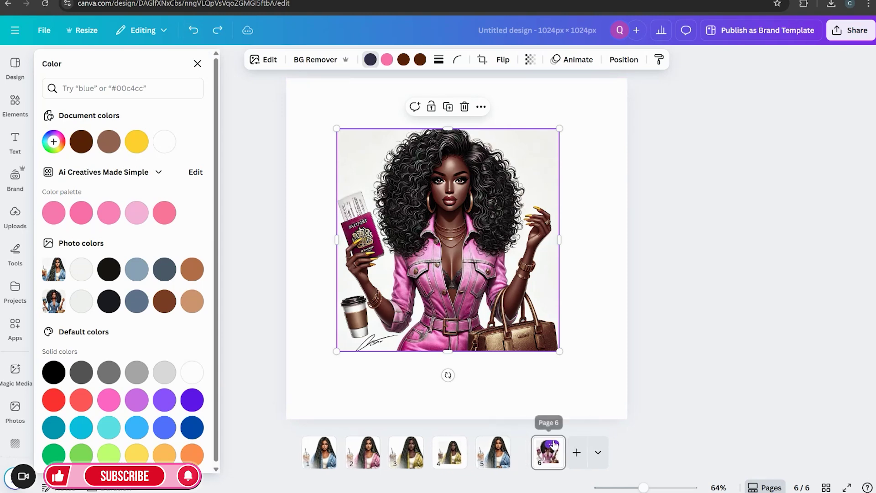
click(547, 444)
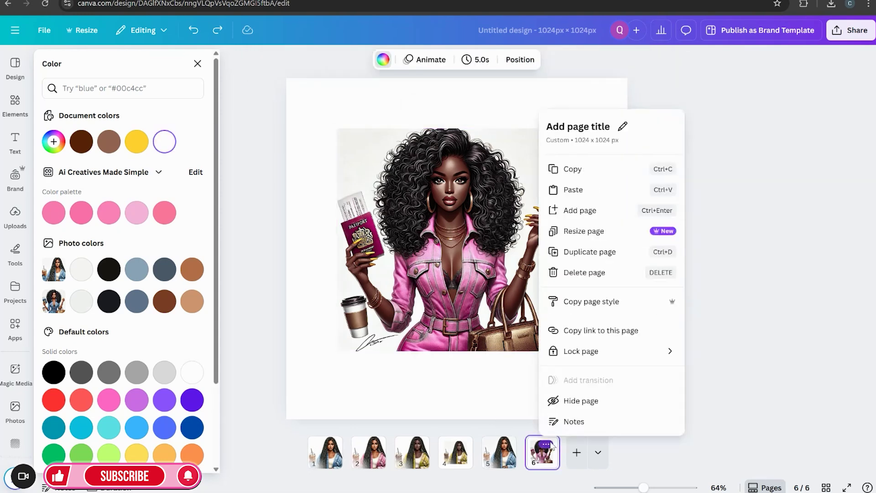
click(584, 252)
click(467, 263)
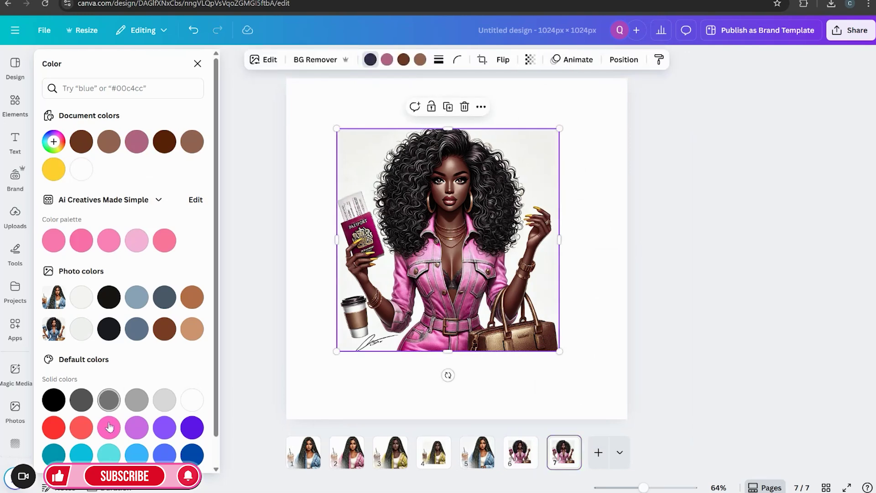
- Recolour the copy's outfit and passport light blue after trying coral and red
click(81, 428)
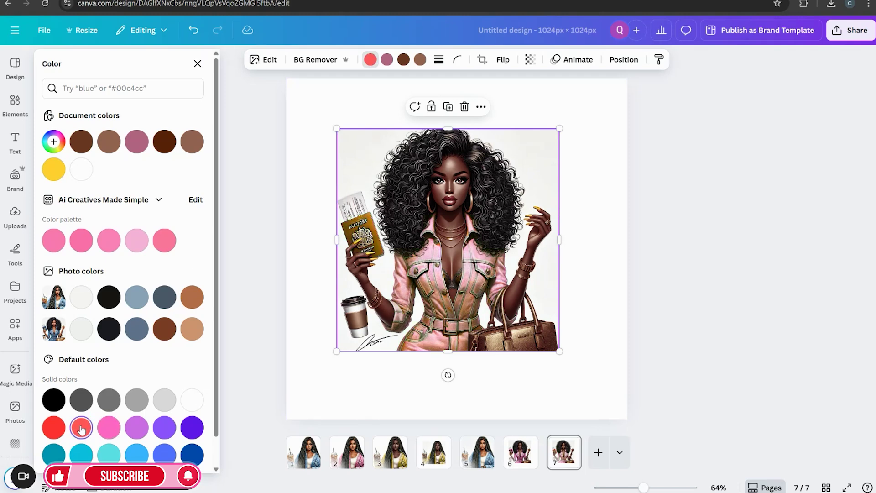
click(53, 428)
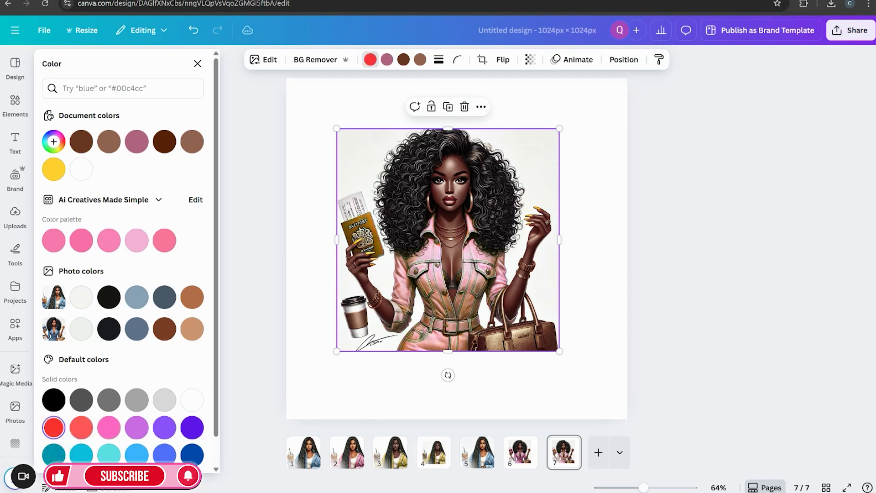
click(193, 31)
click(193, 30)
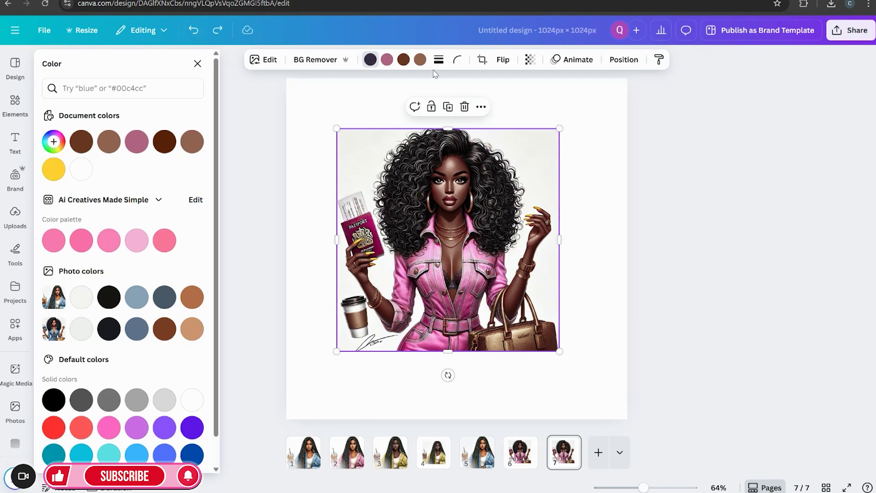
click(84, 429)
click(53, 428)
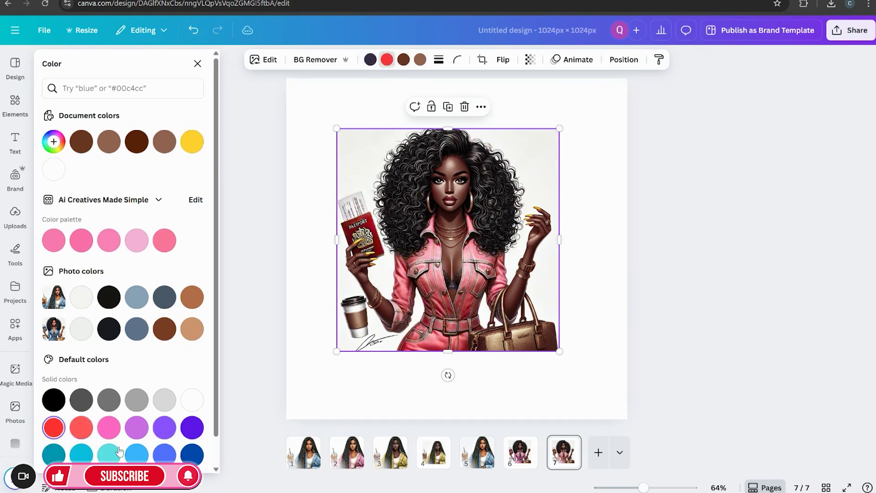
click(139, 454)
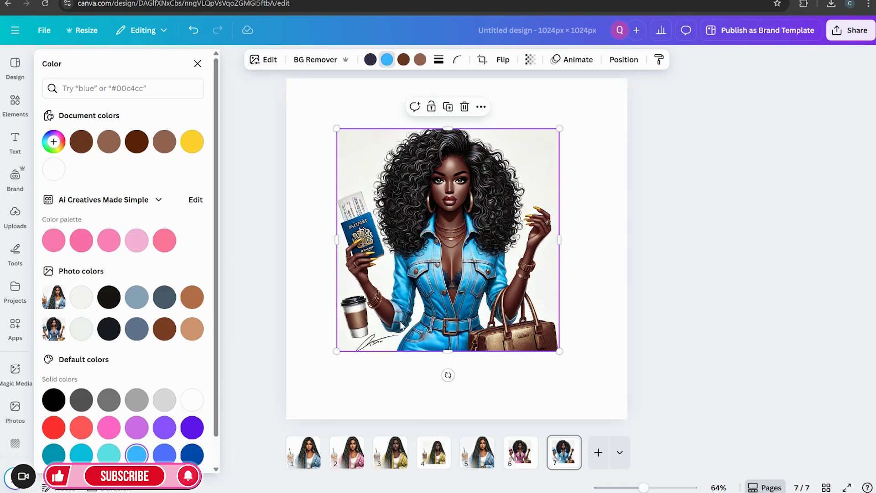
- Set the copy's tan tone to dark brown #582308
click(420, 60)
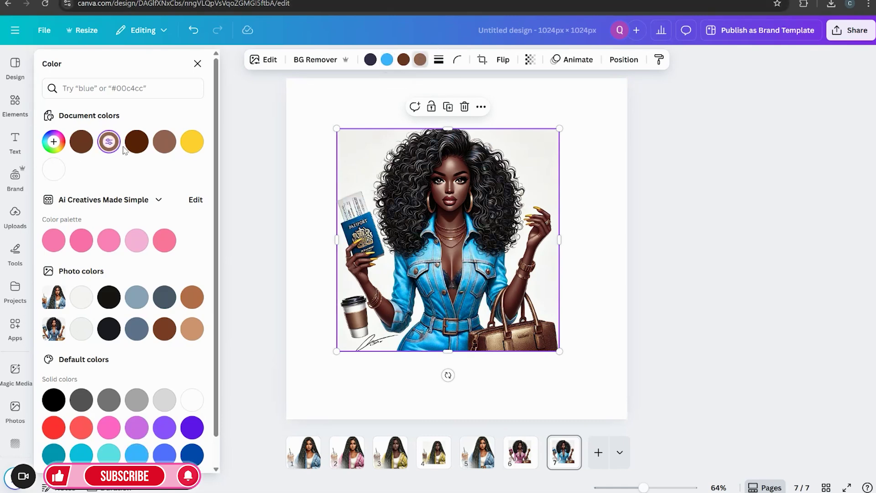
click(136, 142)
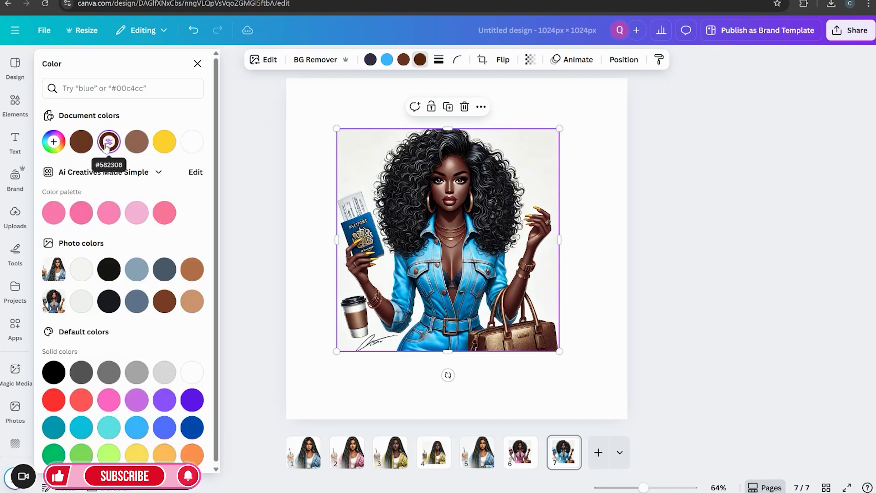
click(673, 330)
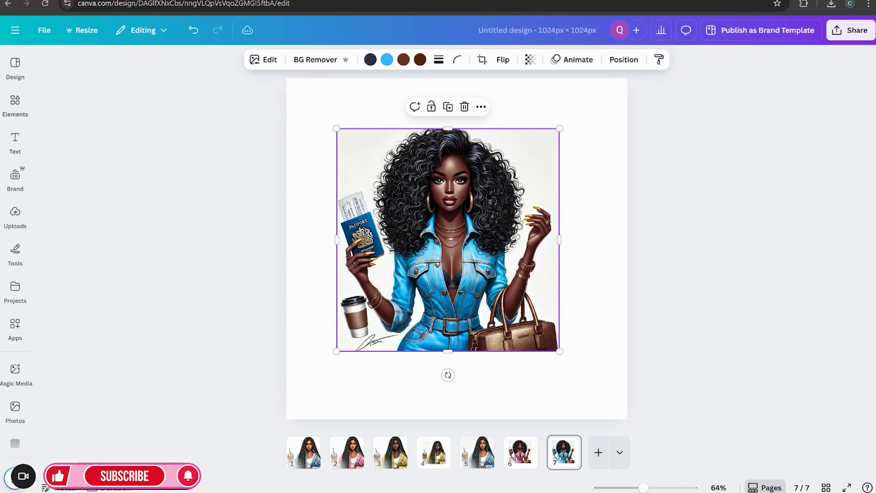
- Return to page 6 and resize the pink-outfit image to span nearly the whole 1024×1024 page
click(521, 452)
click(441, 300)
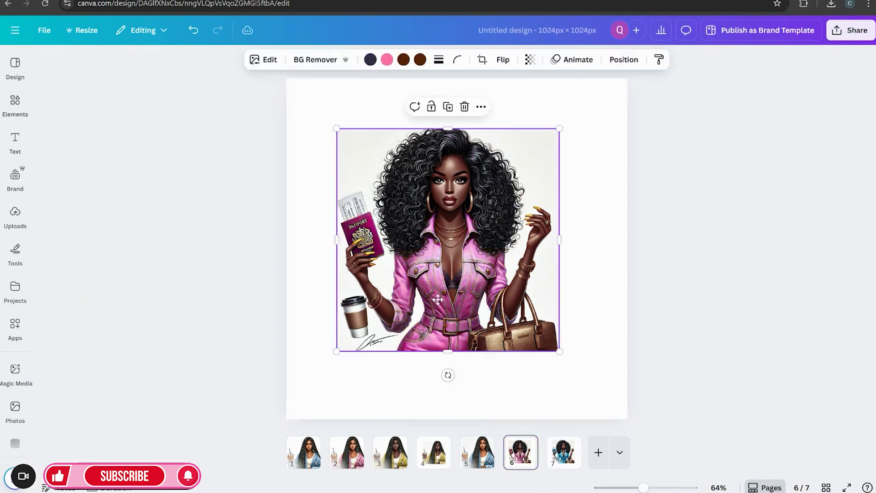
drag(441, 300, 404, 263)
drag(524, 313, 618, 402)
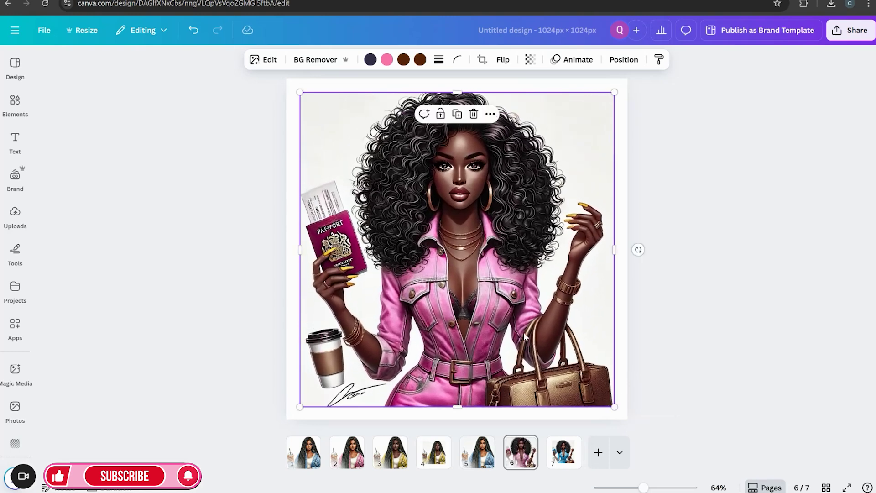
drag(523, 333, 522, 346)
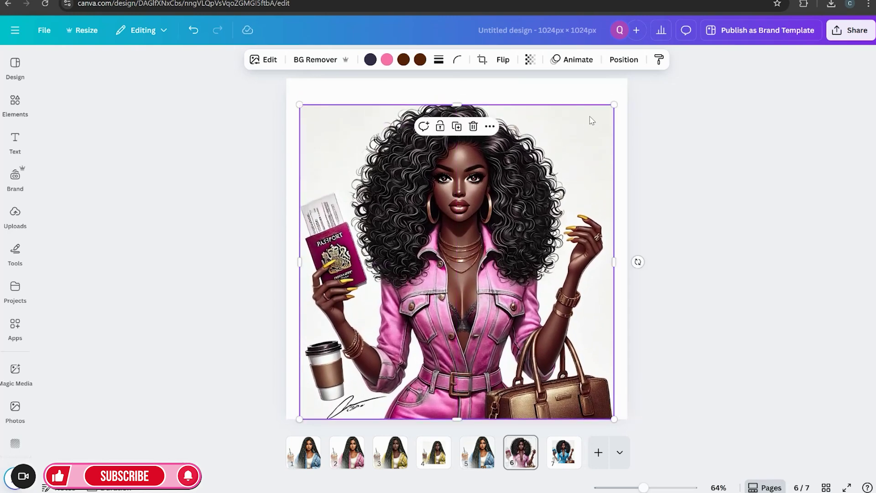
drag(614, 105, 622, 97)
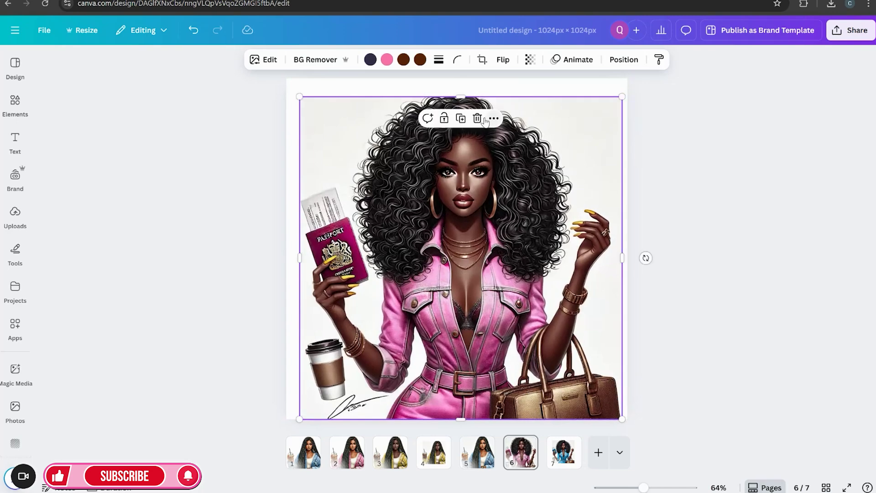
- Run Magic Expand on the pink-denim image using the Whole Page option
click(264, 59)
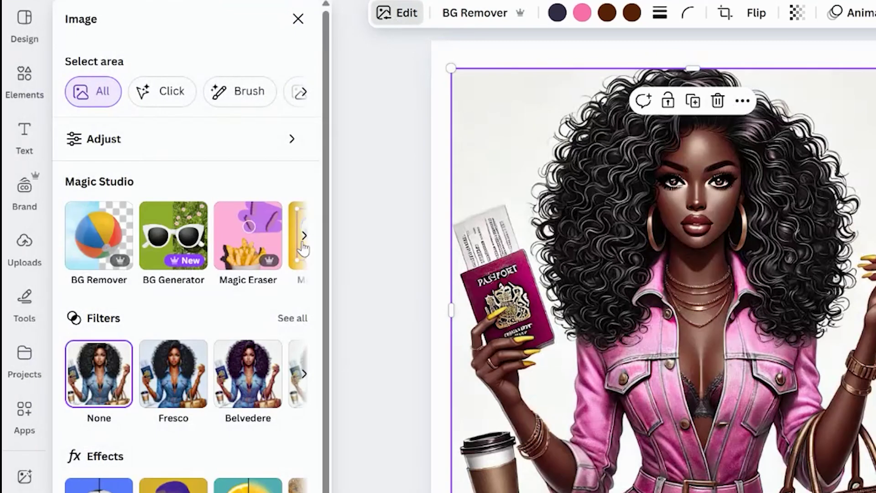
click(303, 235)
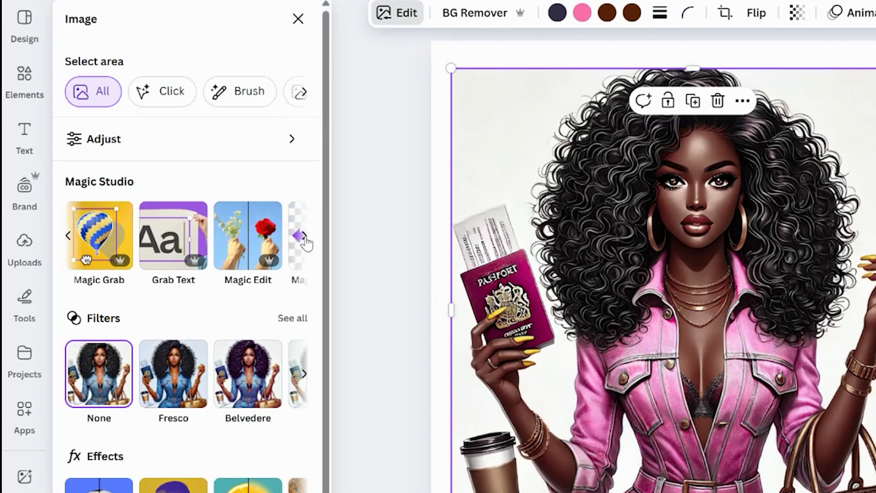
click(303, 235)
click(290, 257)
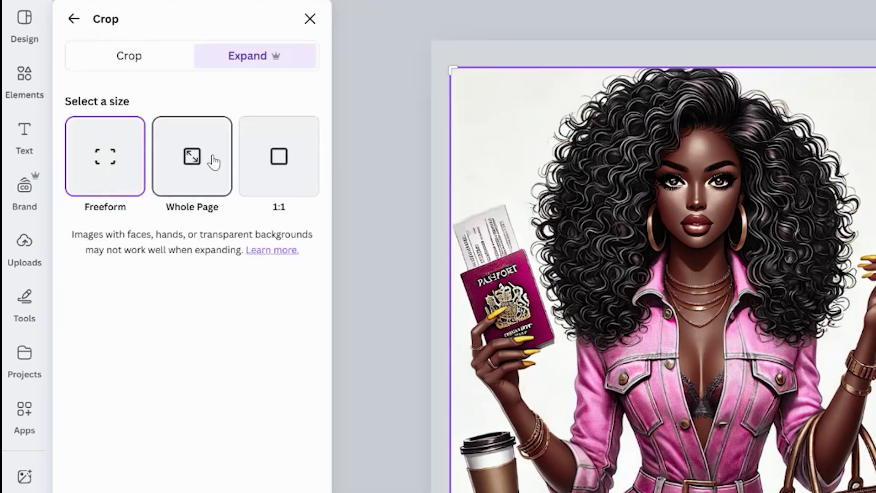
click(211, 161)
click(161, 452)
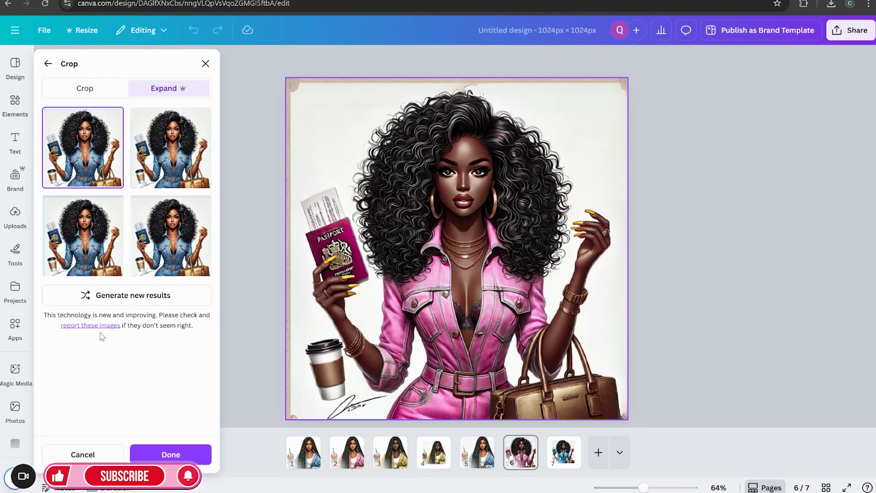
- Compare the generated expansion results and apply the preferred one
click(168, 169)
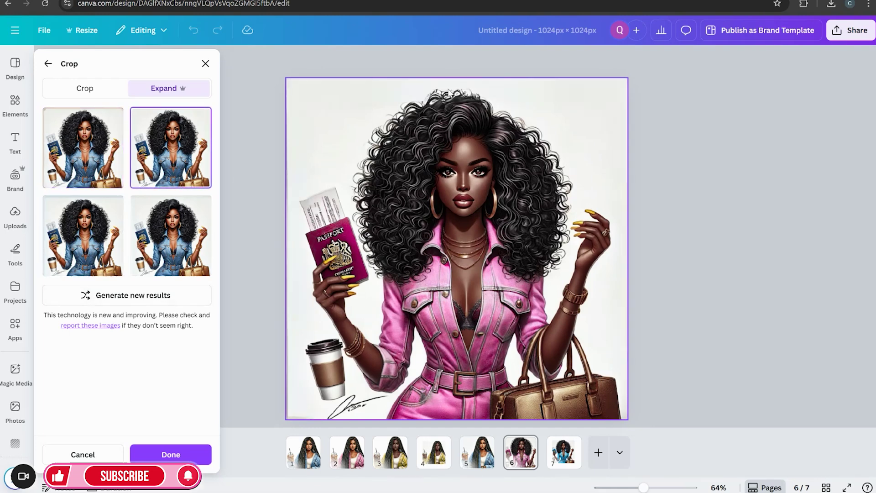
click(101, 212)
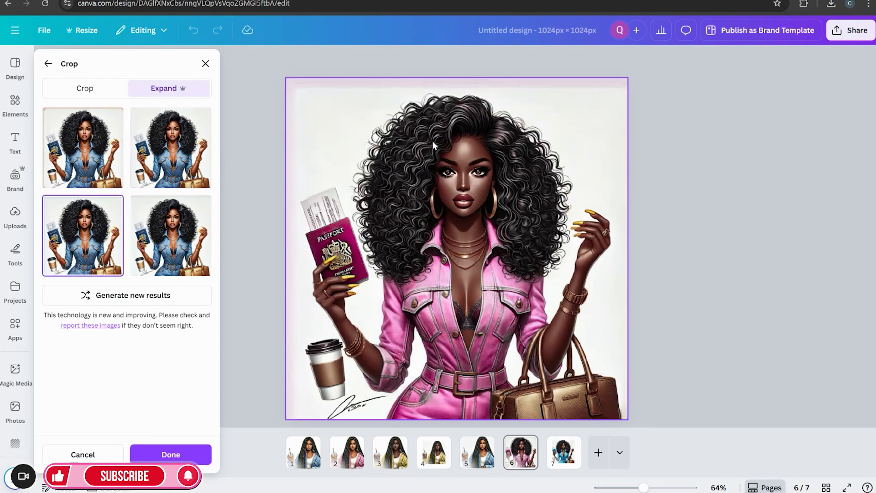
click(203, 151)
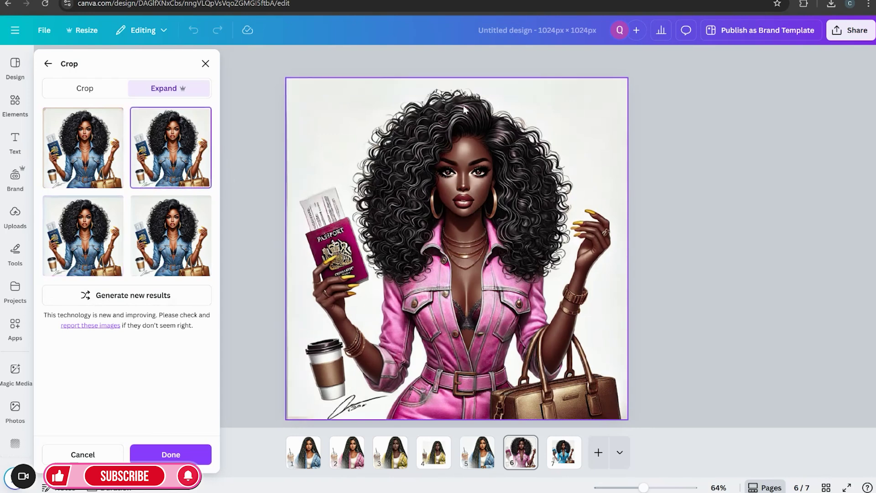
click(105, 210)
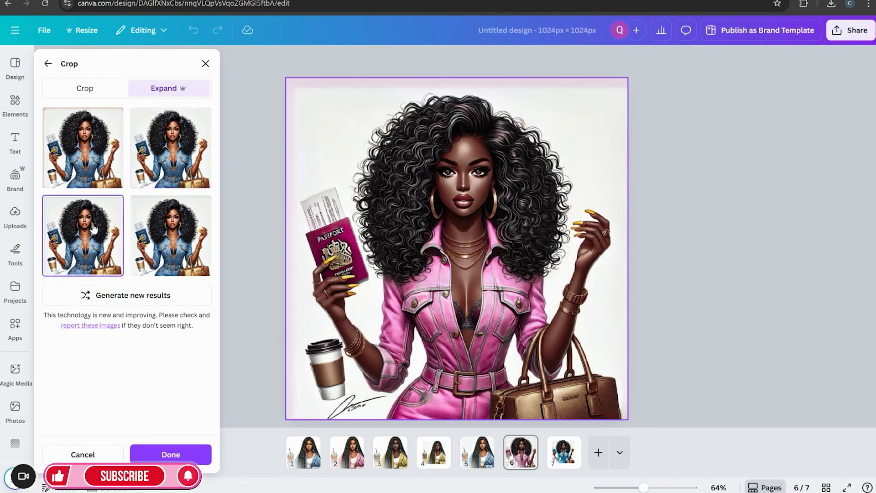
click(151, 246)
click(73, 245)
click(171, 454)
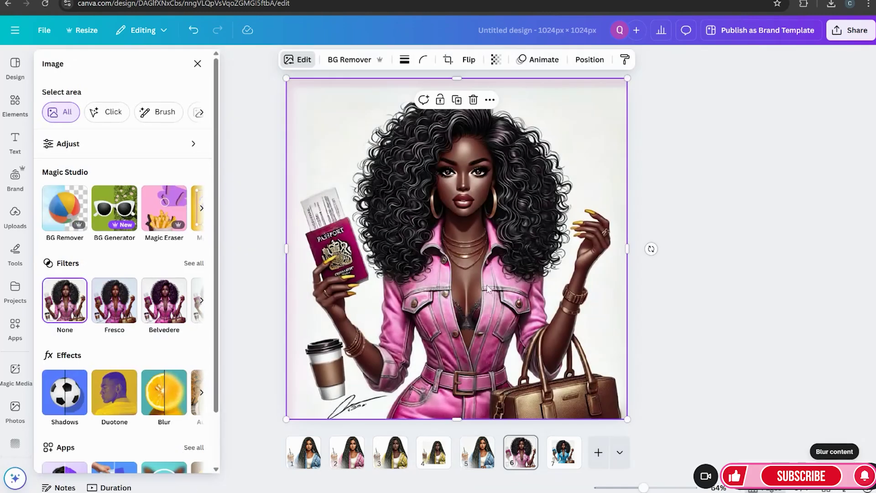
- Reselect the pink-denim illustration and strip its white background with BG Remover
key(Escape)
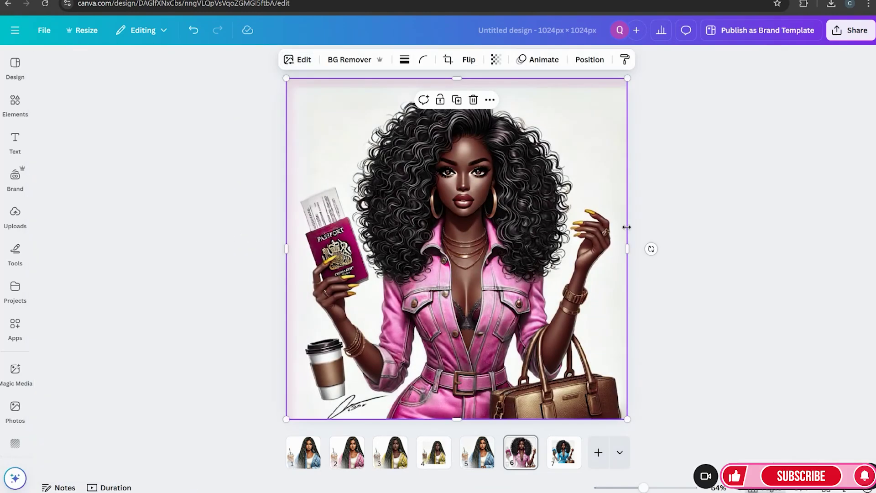
click(675, 244)
click(592, 290)
click(350, 62)
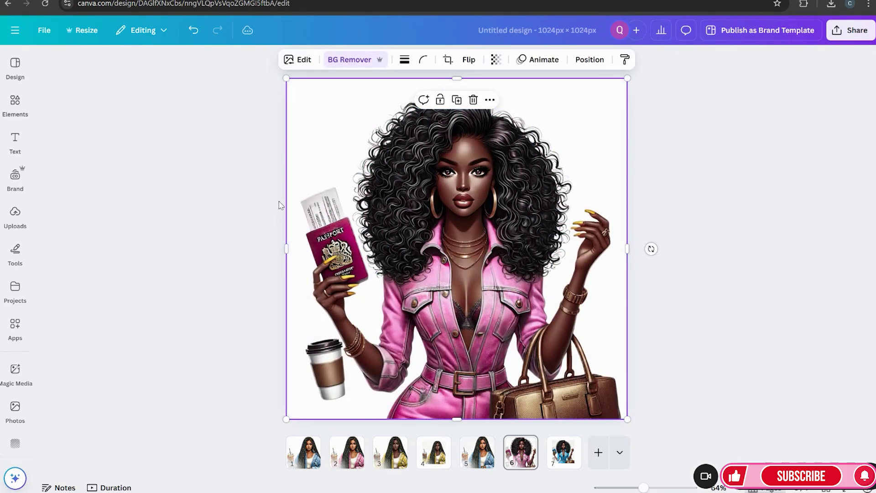
click(299, 59)
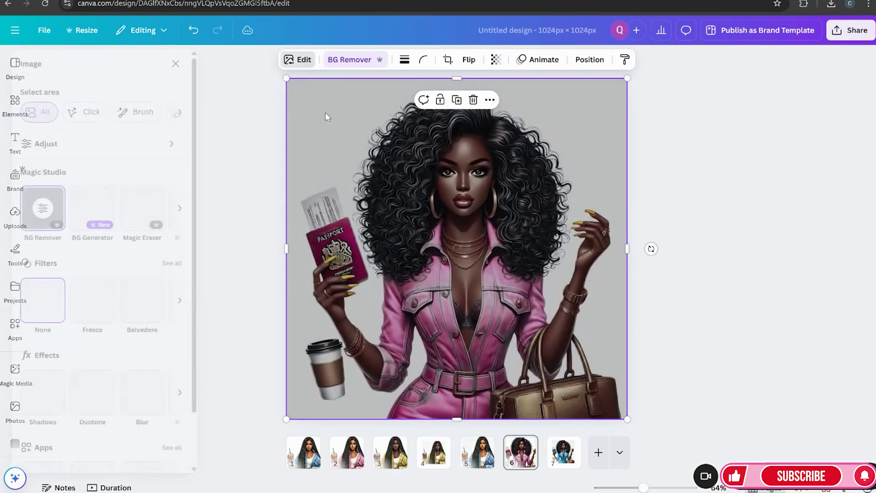
- Try erasing the coffee cup with Magic Eraser, then undo that first attempt
click(174, 216)
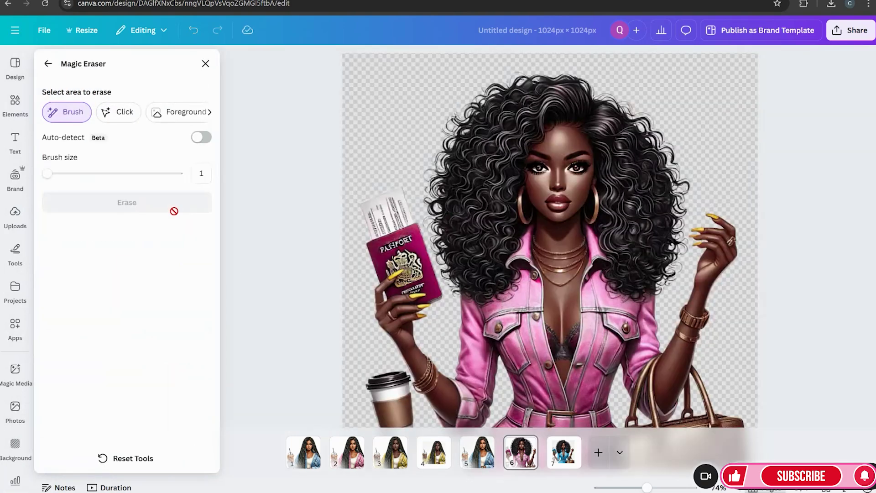
drag(648, 489, 637, 489)
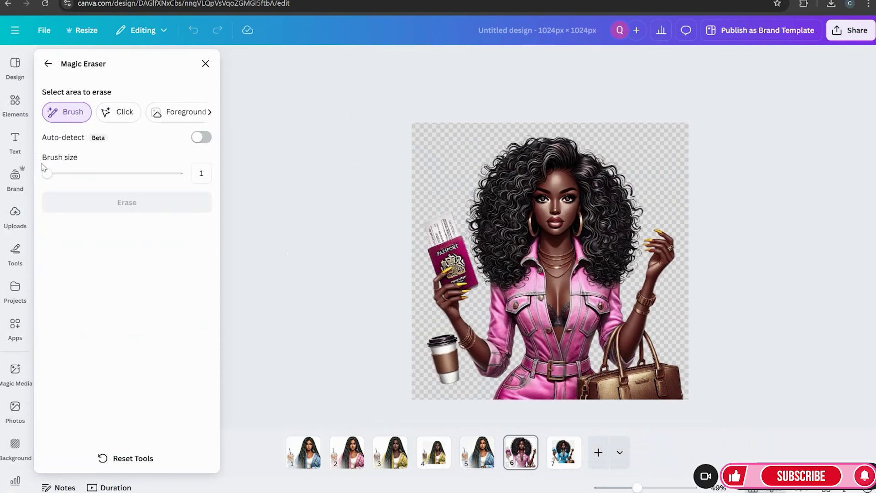
drag(47, 174, 63, 174)
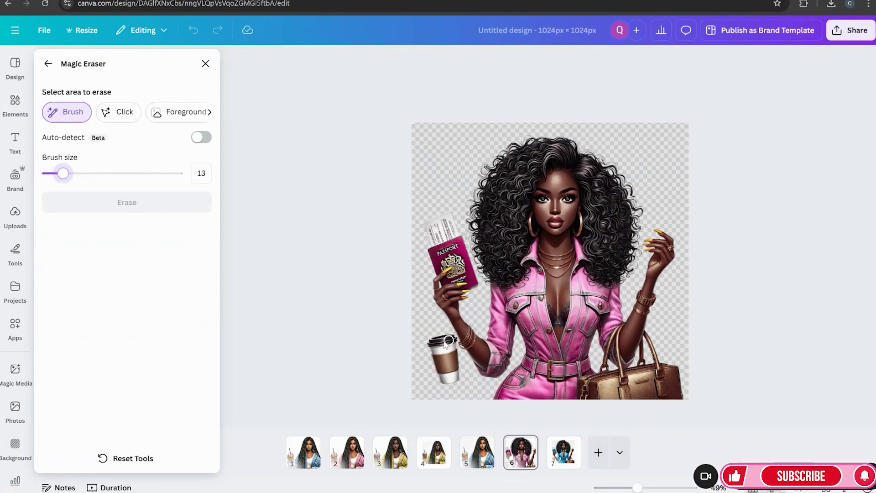
mouse_move(438, 338)
mouse_down()
mouse_move(431, 358)
mouse_move(426, 342)
mouse_move(449, 340)
mouse_move(445, 380)
mouse_move(436, 362)
mouse_move(443, 382)
mouse_move(442, 337)
mouse_move(451, 339)
mouse_move(455, 382)
mouse_move(456, 342)
mouse_move(449, 368)
mouse_up()
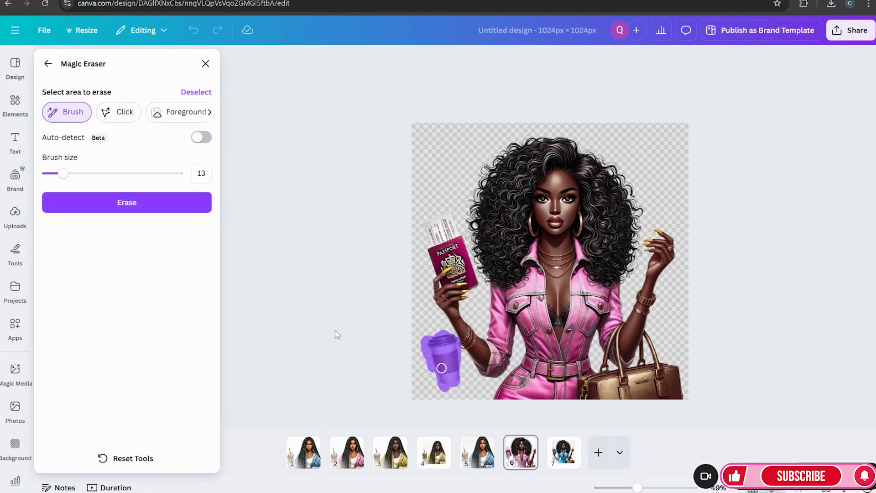
click(135, 202)
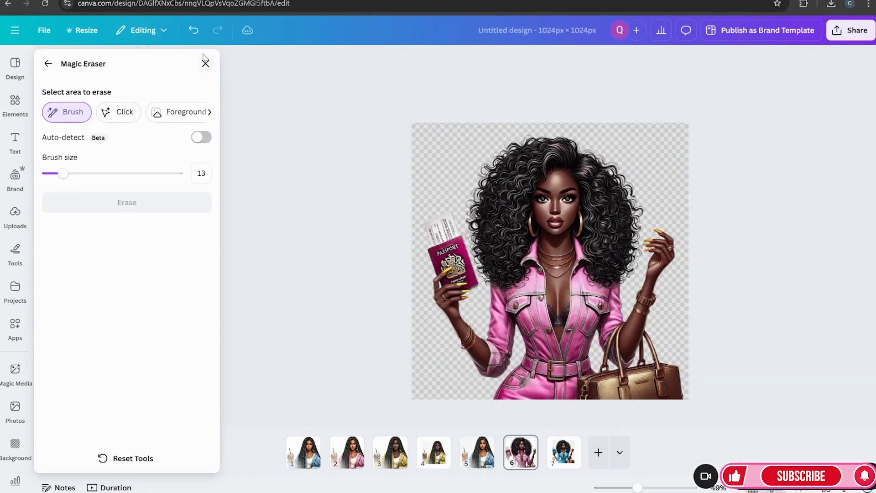
click(193, 30)
- Erase the whole coffee cup, side, lid and body, with brush size 23
scroll(521, 417, up, 2)
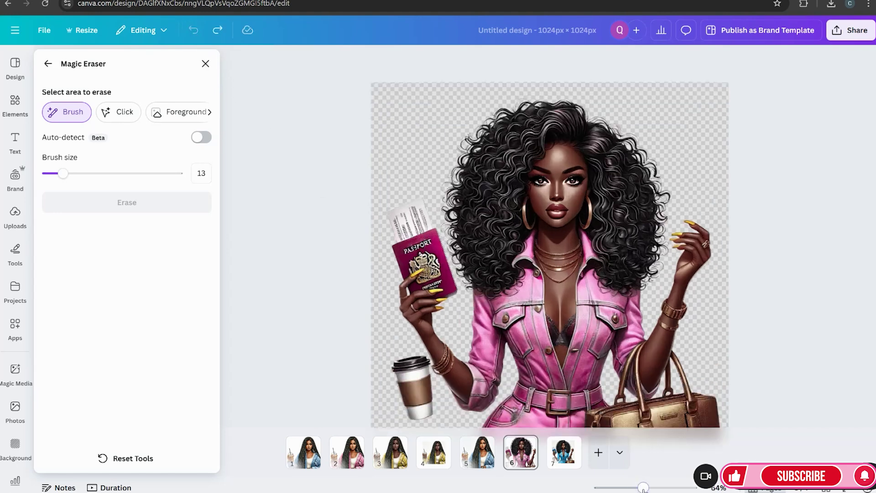
drag(67, 180, 78, 178)
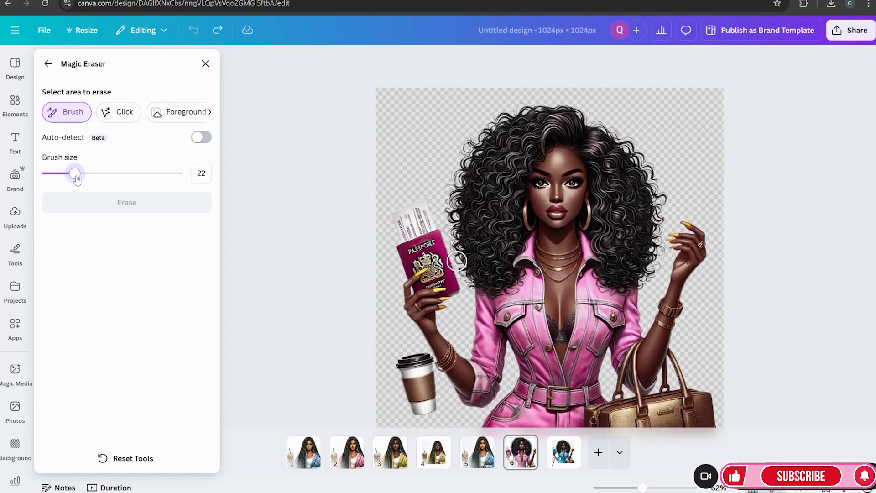
drag(397, 385, 408, 411)
mouse_move(406, 373)
mouse_down()
mouse_move(404, 354)
mouse_move(417, 361)
mouse_up()
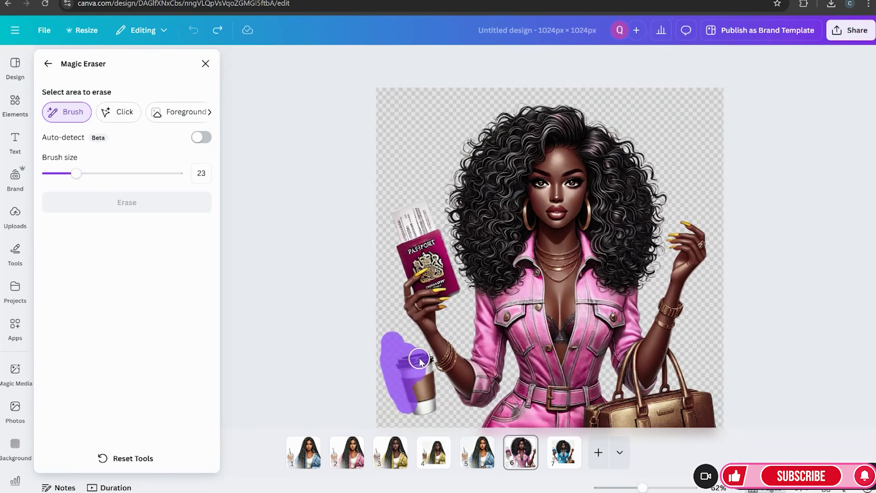
mouse_move(419, 420)
mouse_down()
mouse_move(421, 359)
mouse_move(426, 391)
mouse_move(421, 365)
mouse_up()
click(172, 205)
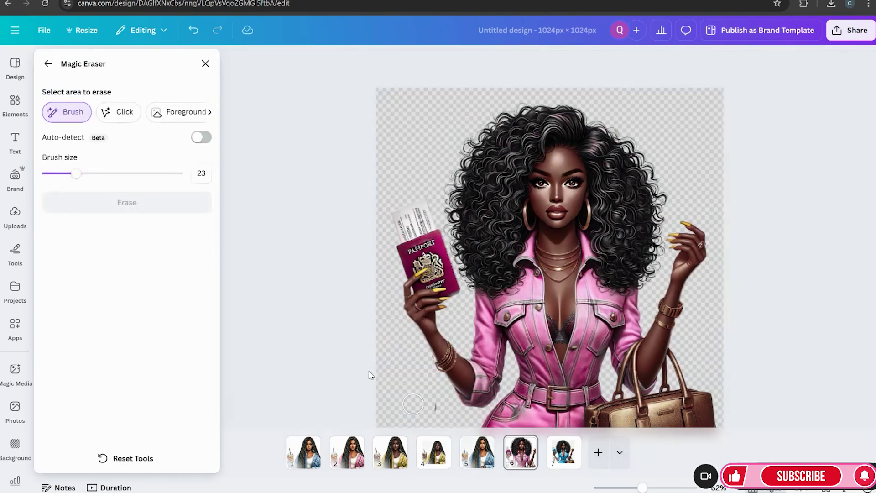
- Erase leftover marks at the lower left with a size-4 brush, then close Magic Eraser
drag(429, 418, 432, 396)
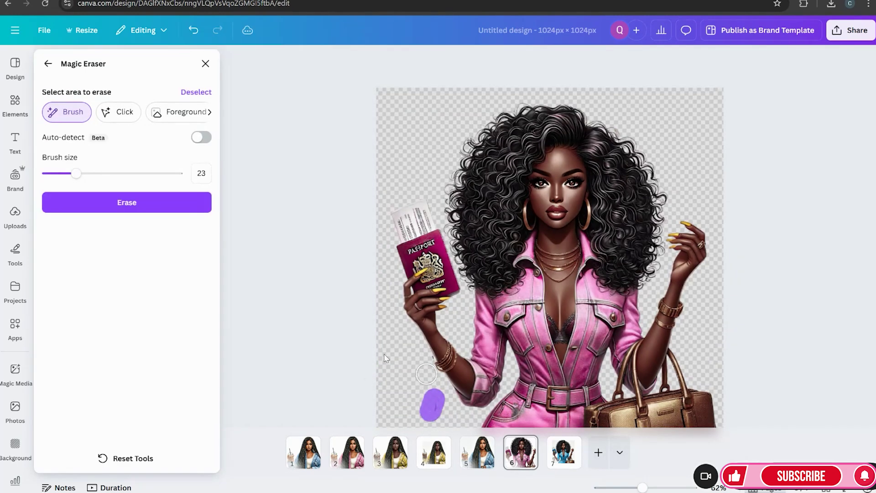
drag(76, 173, 50, 175)
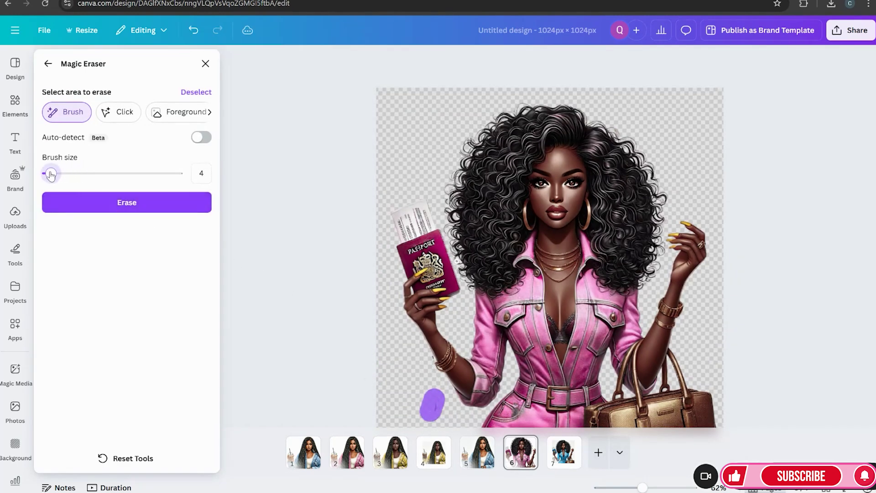
drag(633, 488, 641, 489)
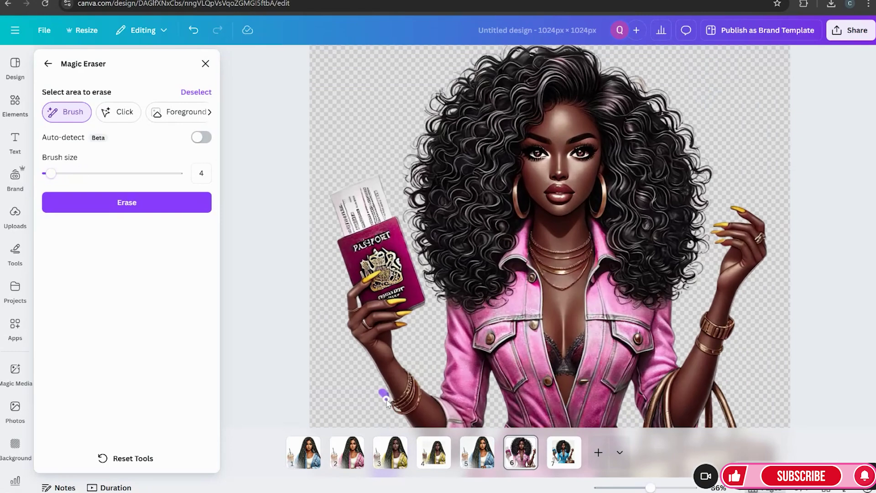
click(176, 206)
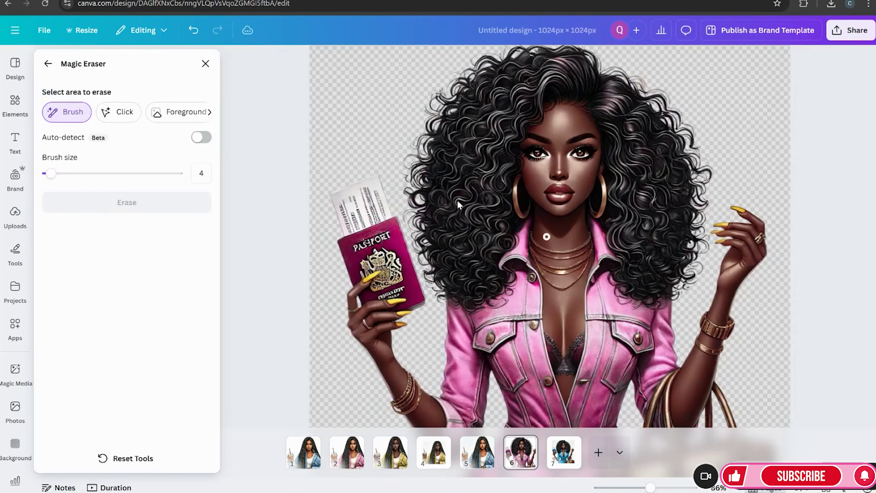
click(206, 64)
click(736, 306)
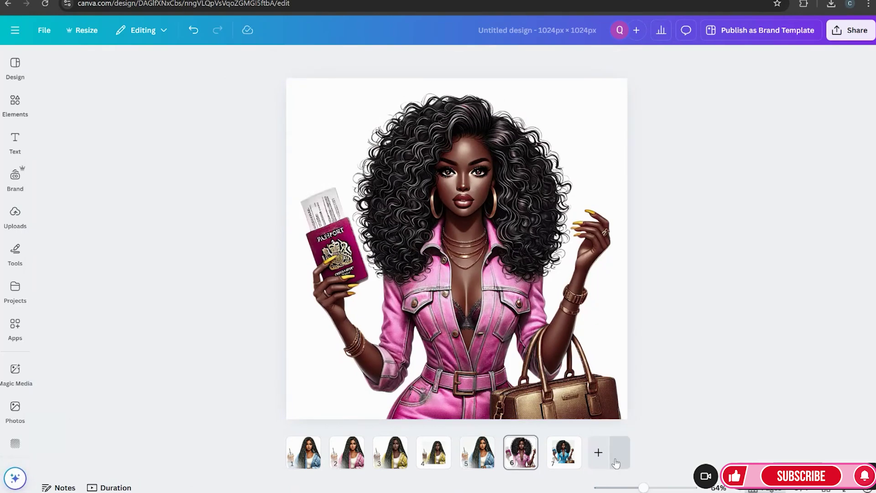
- Add page 8 holding the blue-denim passport image, enlarged to nearly fill the page
click(599, 453)
click(25, 224)
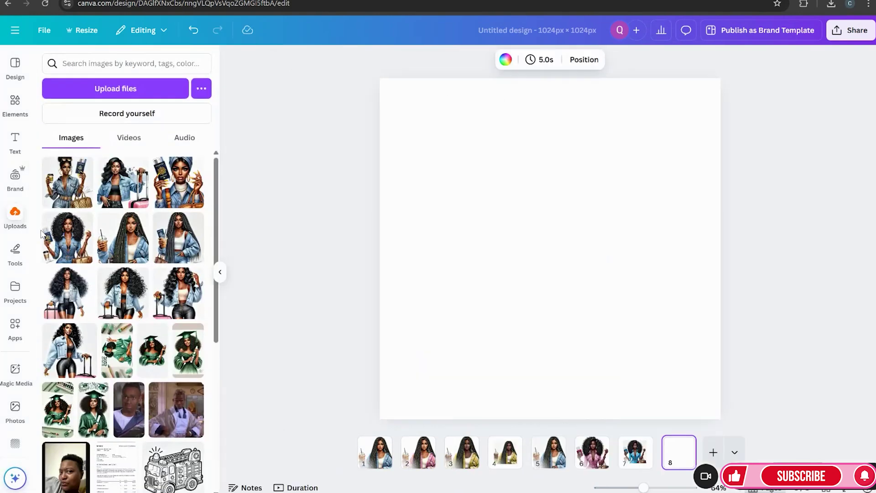
click(67, 235)
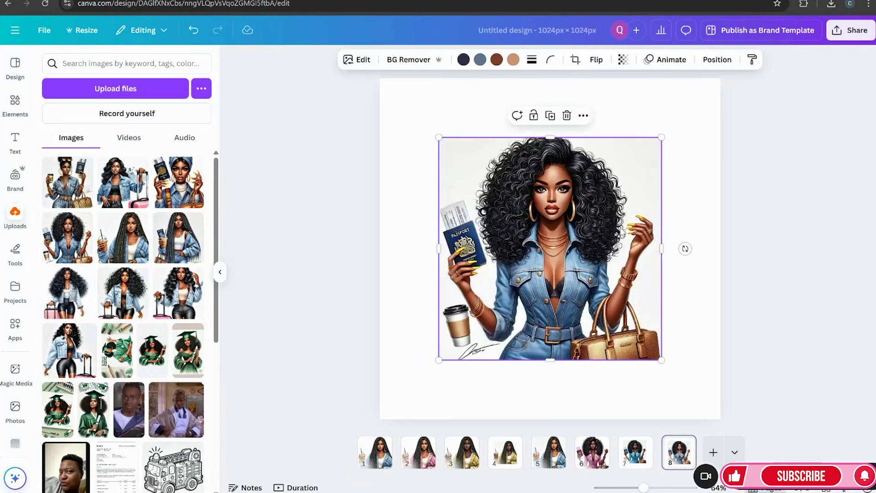
drag(606, 301, 741, 400)
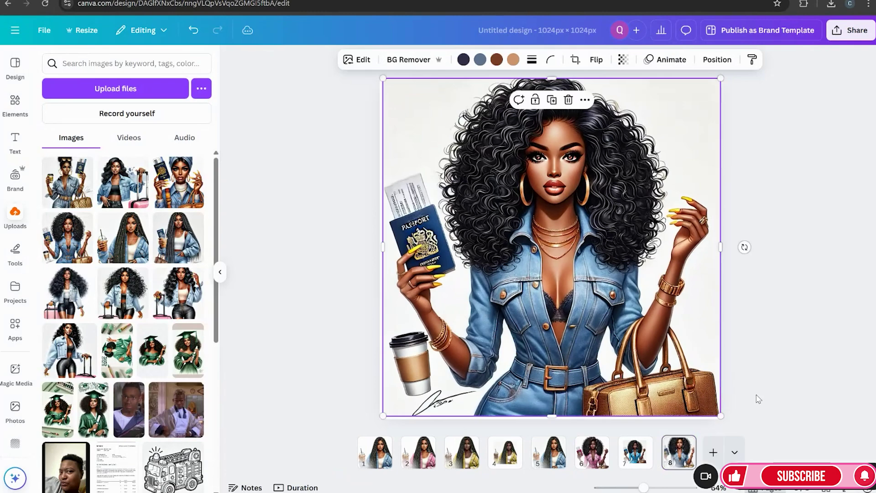
- Compare pages 6 and 8, then switch to page 7's smaller blue-denim image
click(602, 469)
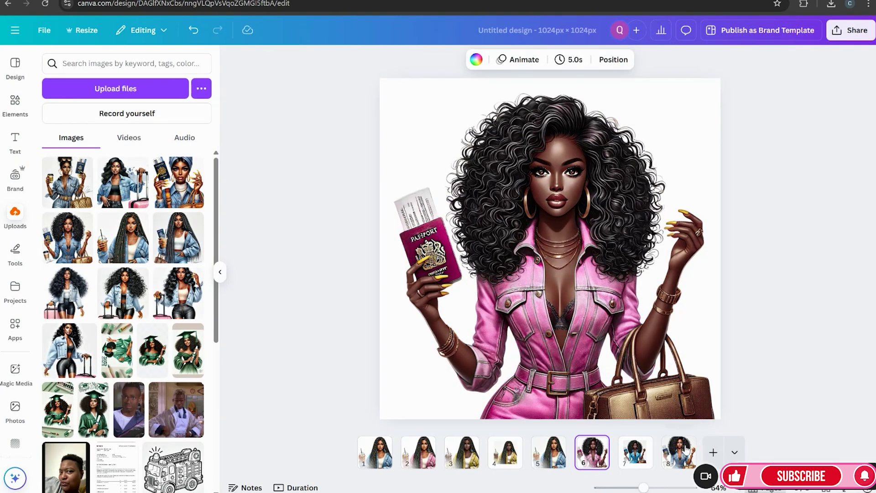
click(683, 446)
click(847, 143)
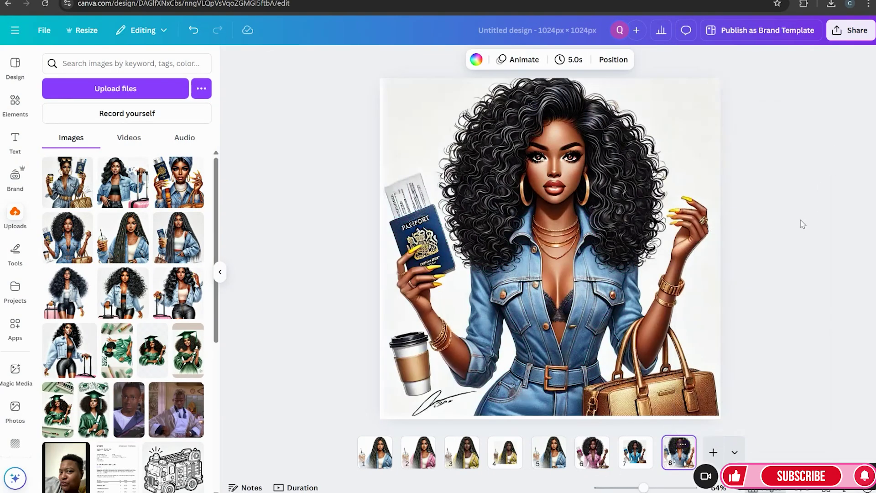
click(633, 465)
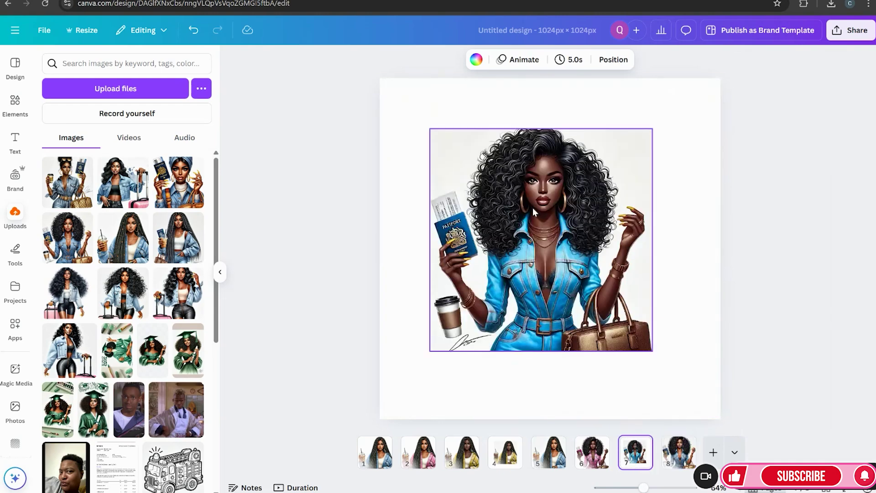
- Move page 7's blue-denim image to the top-left and resize it to nearly cover the page
drag(534, 212, 509, 200)
drag(628, 338, 708, 418)
drag(678, 362, 653, 332)
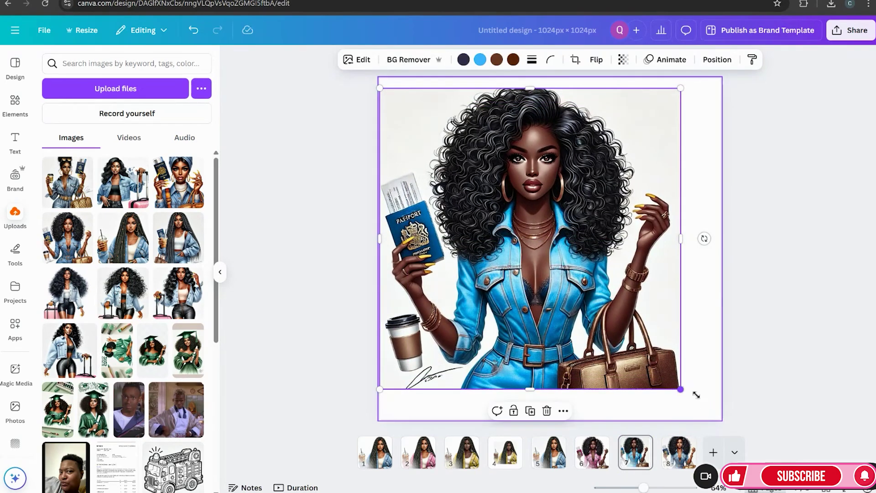
drag(697, 395, 723, 421)
drag(677, 376, 693, 390)
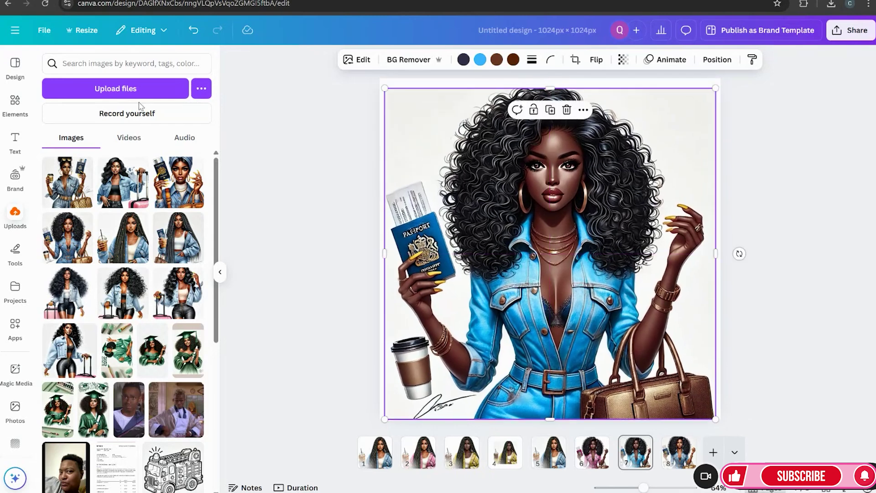
drag(714, 89, 711, 91)
- Generate Magic Expand versions of the blue-denim image using Whole Page
click(350, 59)
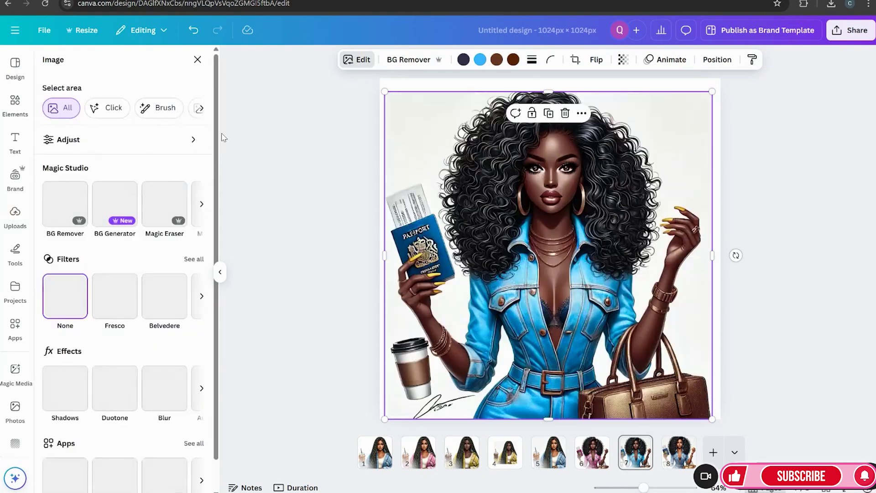
click(202, 206)
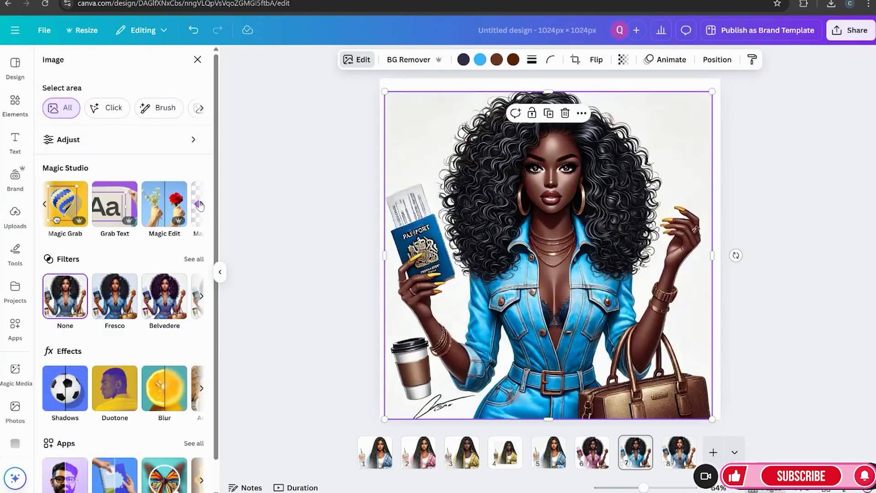
click(202, 207)
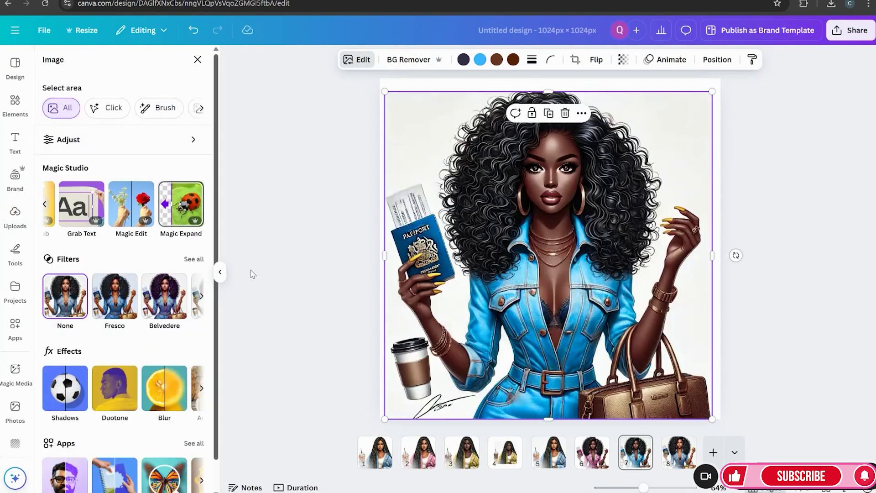
click(186, 218)
click(130, 172)
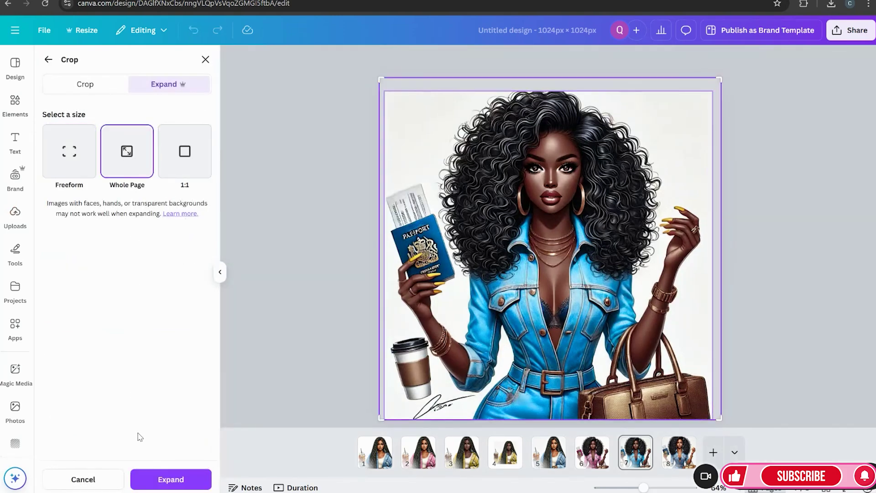
click(148, 479)
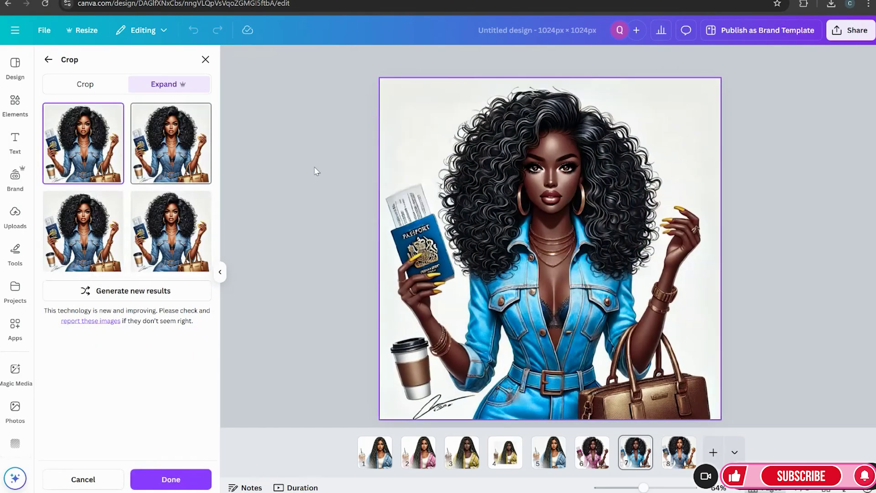
- Preview the expanded results and apply the second one
click(169, 155)
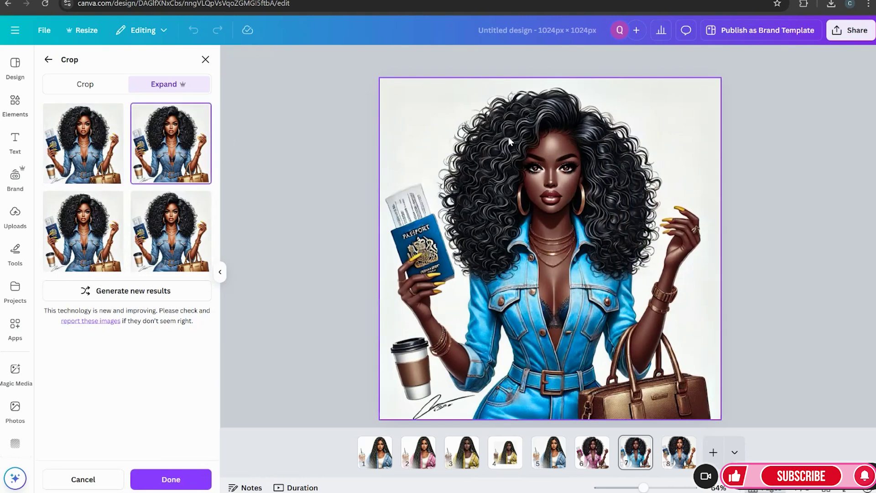
click(105, 219)
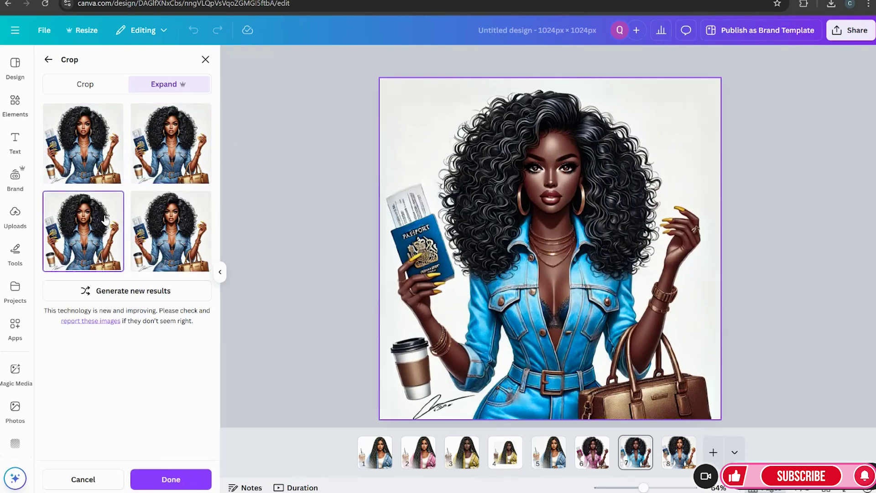
click(201, 222)
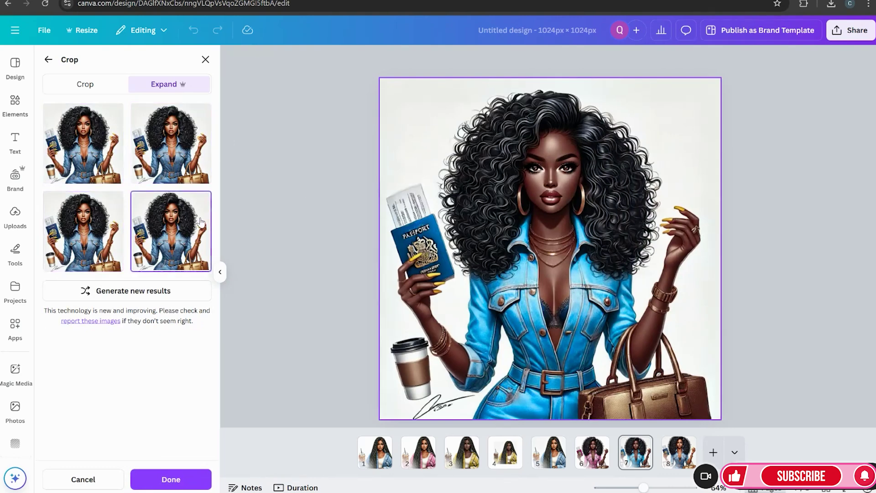
click(172, 153)
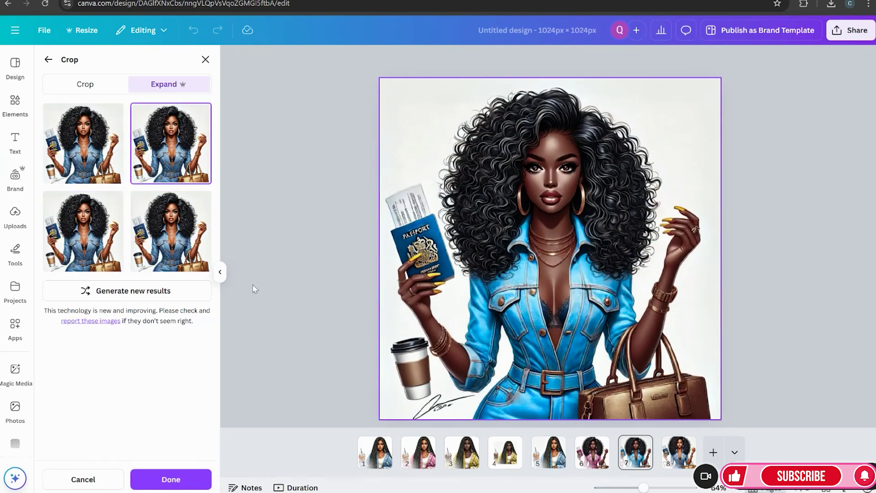
click(197, 486)
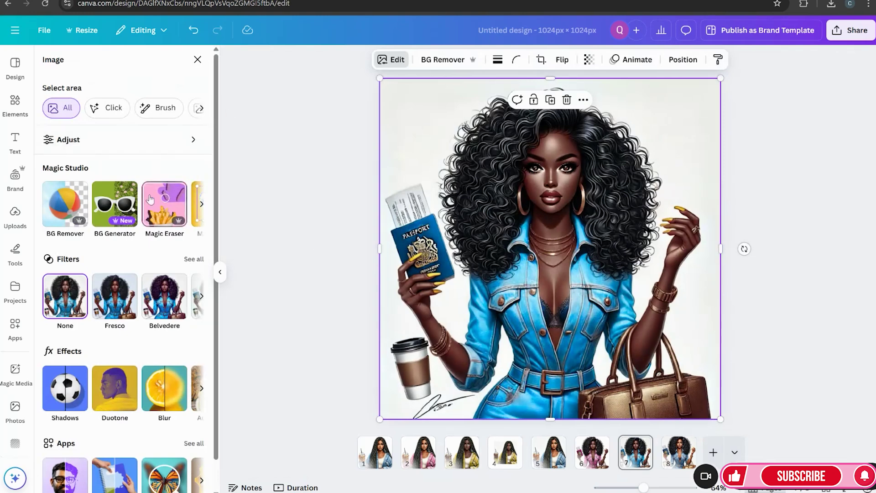
- Separate the coffee cup with Magic Grab and delete it
click(202, 205)
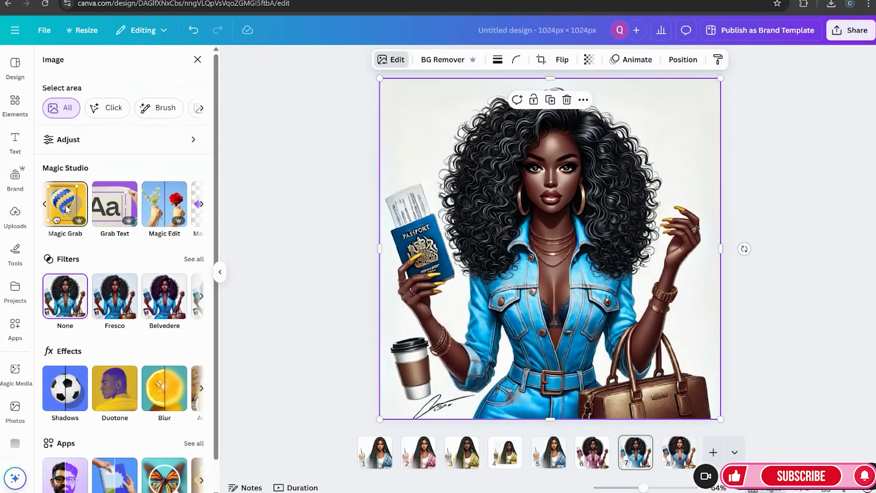
click(66, 209)
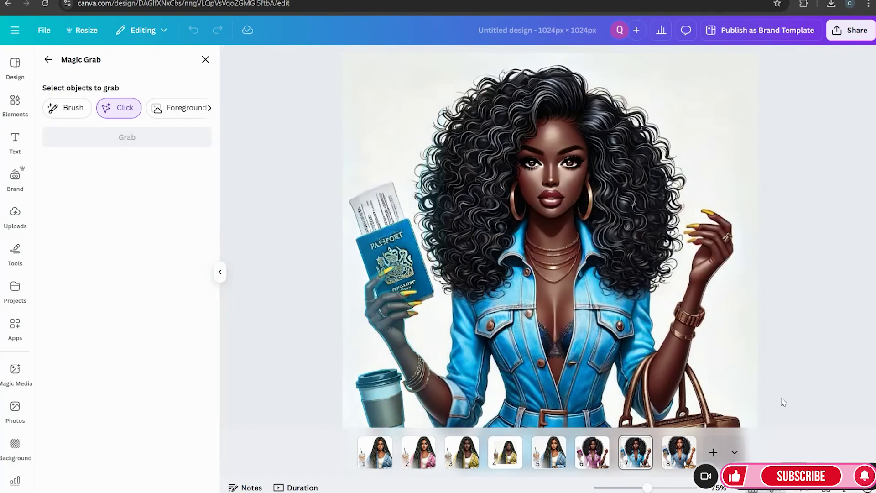
click(363, 392)
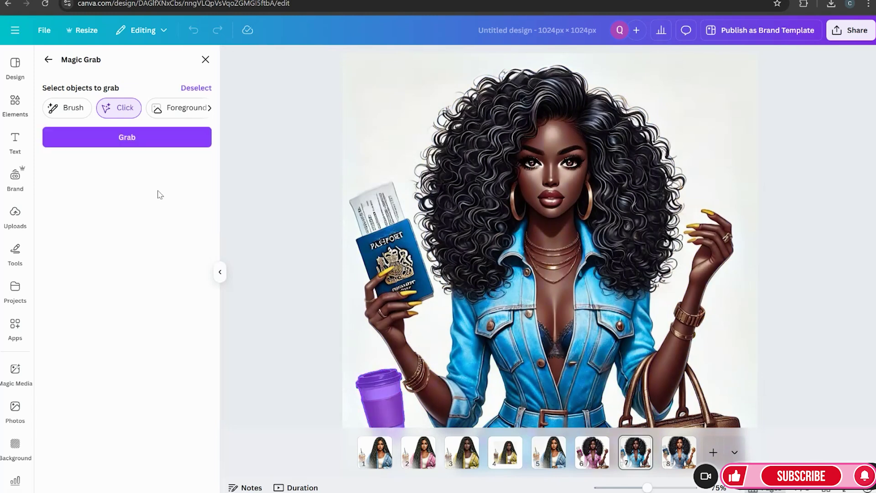
click(136, 143)
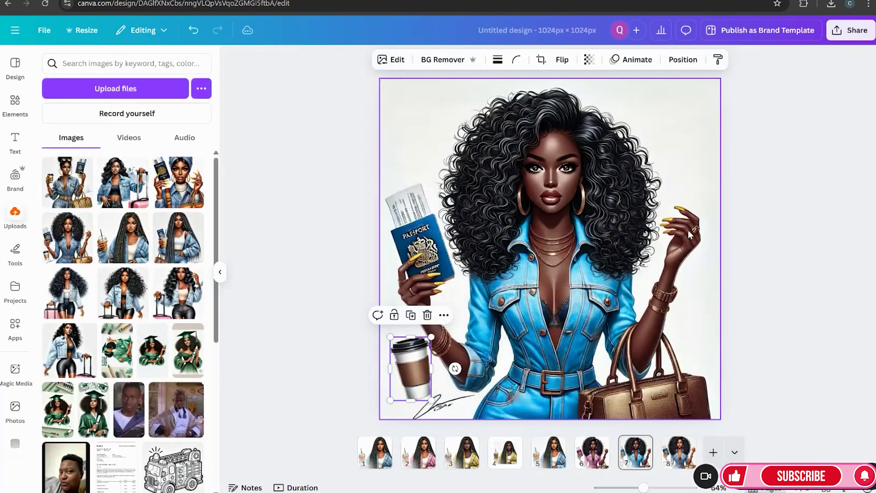
click(428, 315)
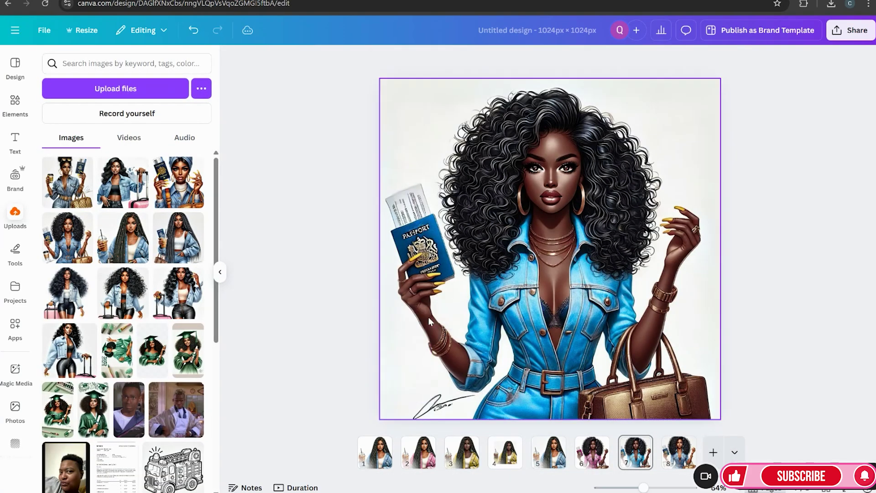
- Remove the page 7 image's background with BG Remover and check the result
click(429, 396)
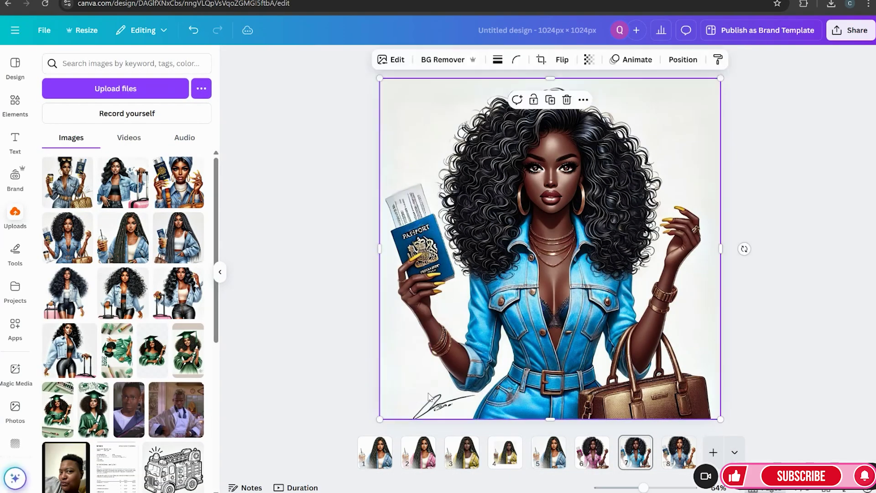
click(432, 63)
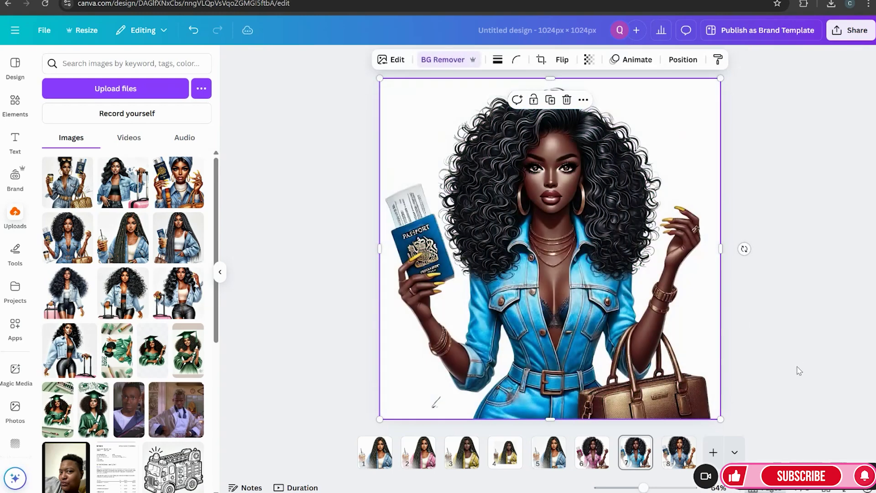
click(749, 364)
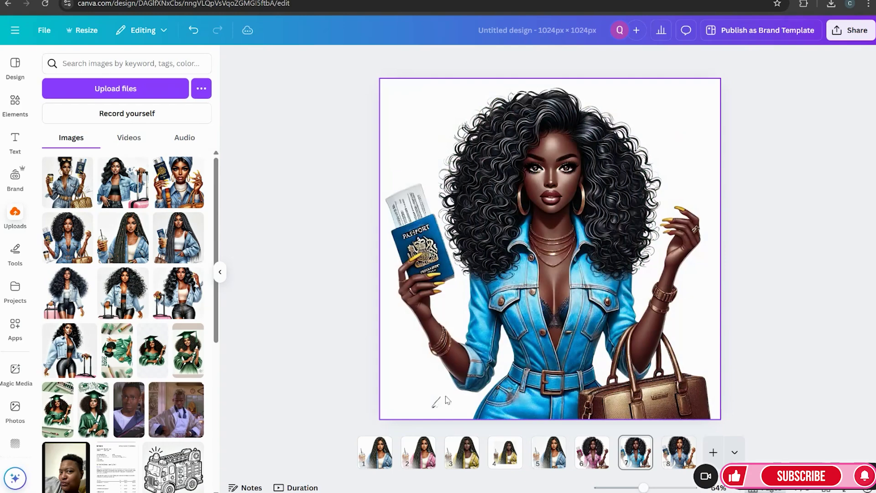
click(484, 192)
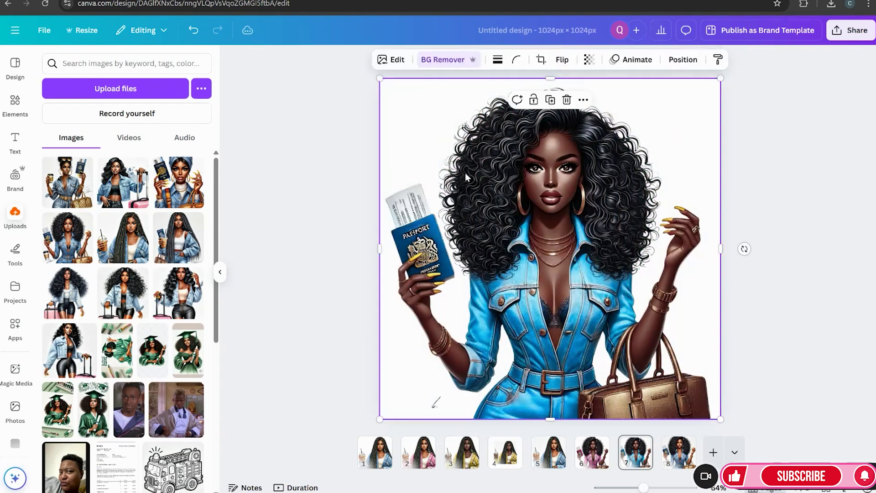
click(393, 60)
- With Magic Eraser, zoom out and erase the signature scribble at the bottom-left
click(147, 212)
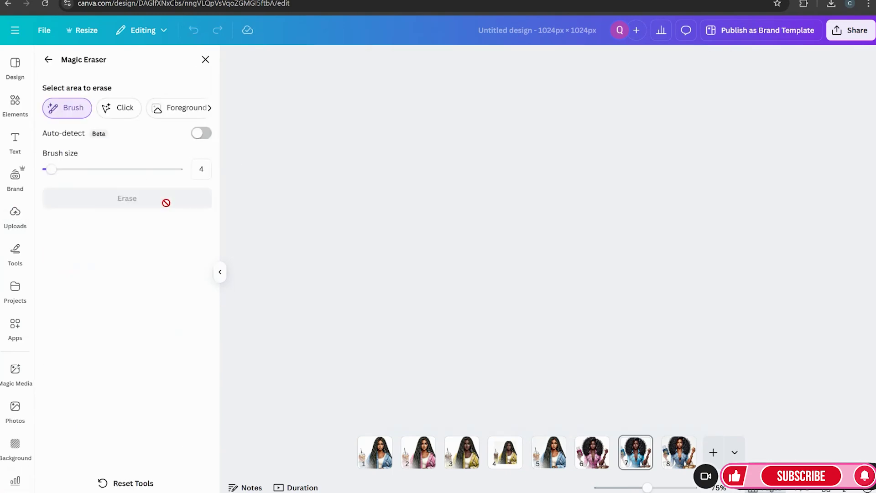
drag(647, 488, 638, 488)
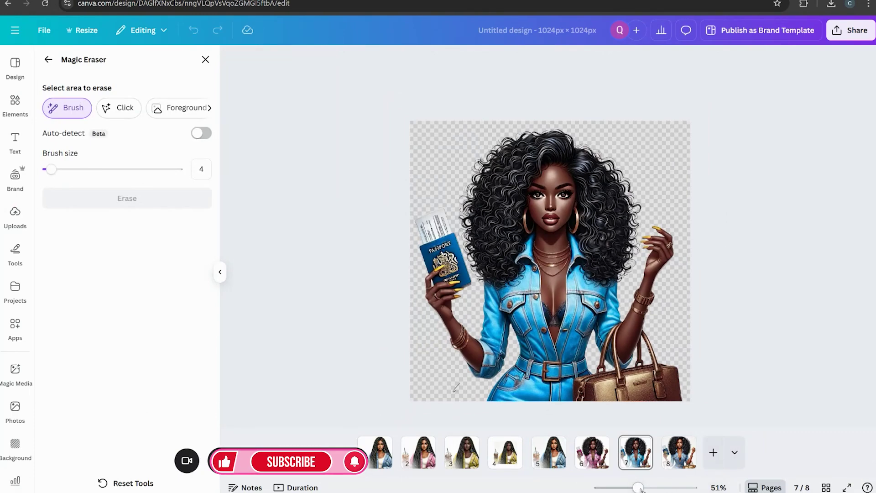
mouse_move(640, 488)
mouse_down()
mouse_move(626, 488)
mouse_move(655, 488)
mouse_move(641, 488)
mouse_up()
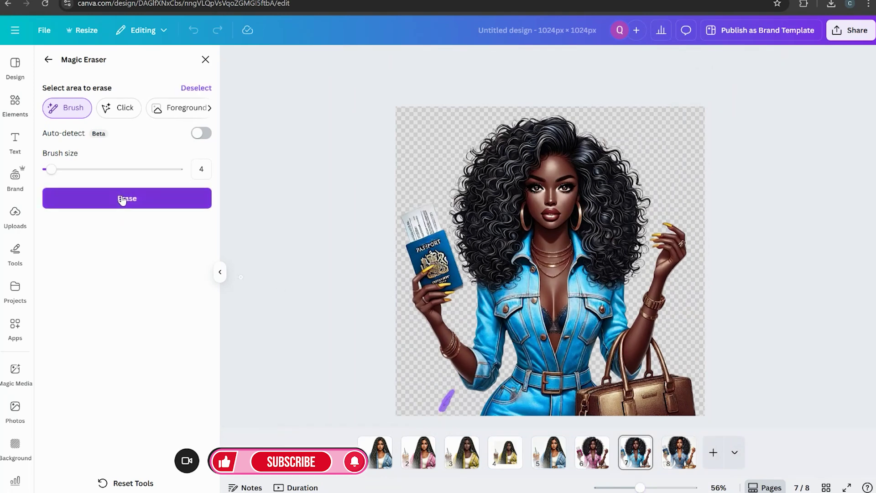
click(125, 198)
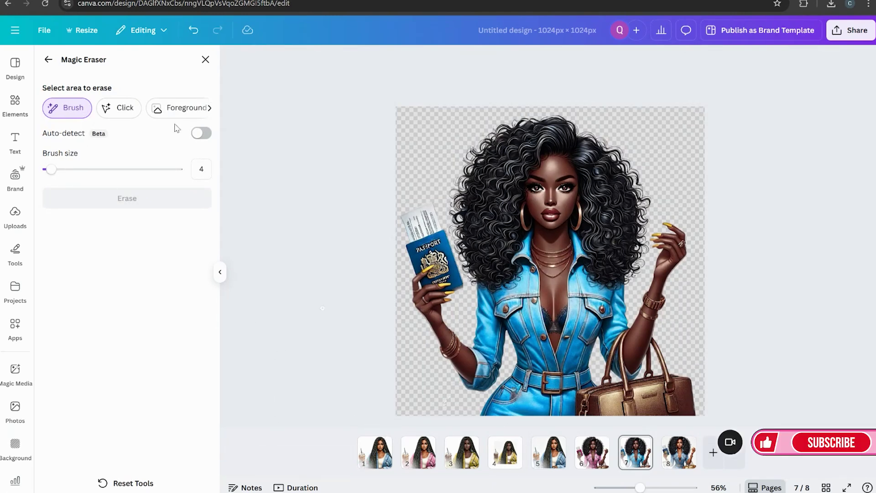
- Close Magic Eraser and compare the pink page 6 with page 8
click(205, 59)
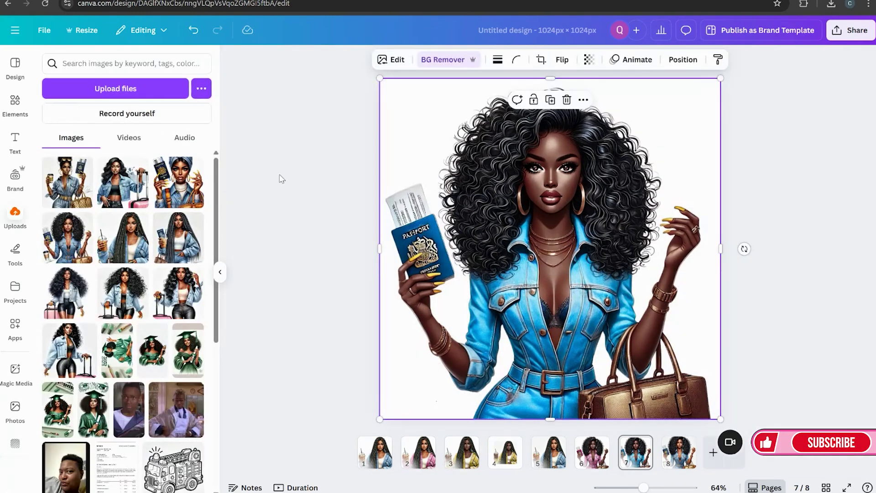
click(589, 454)
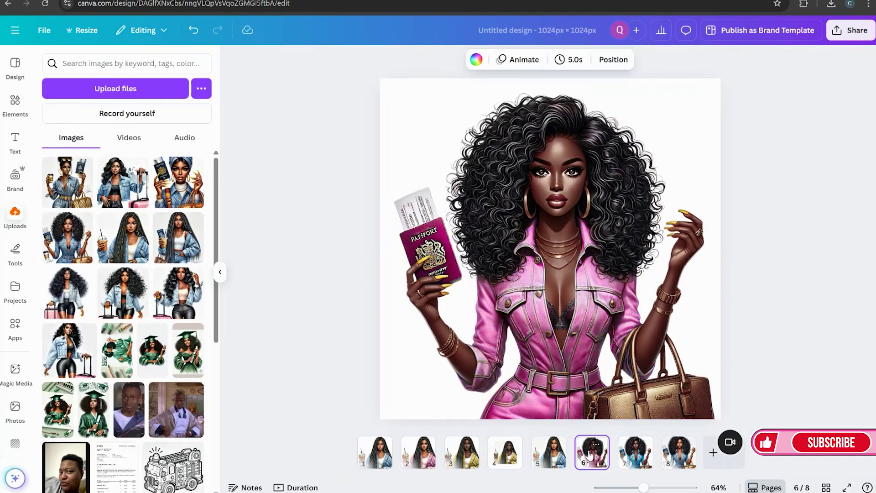
click(688, 459)
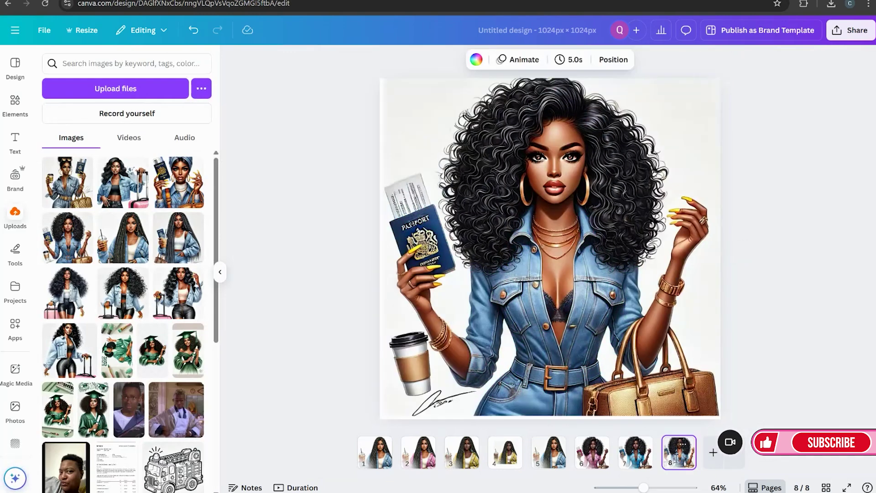
click(639, 456)
click(594, 456)
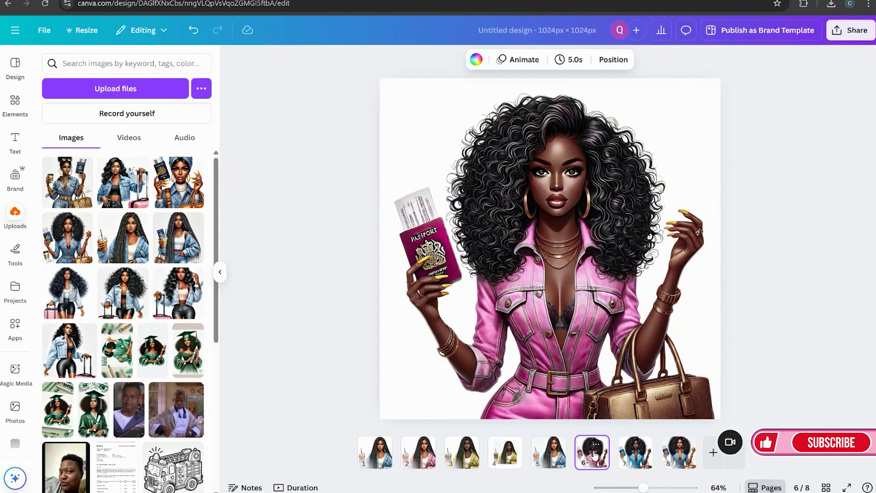
- Collapse the side panel, view page 7, then select the woman image on page 8
click(220, 273)
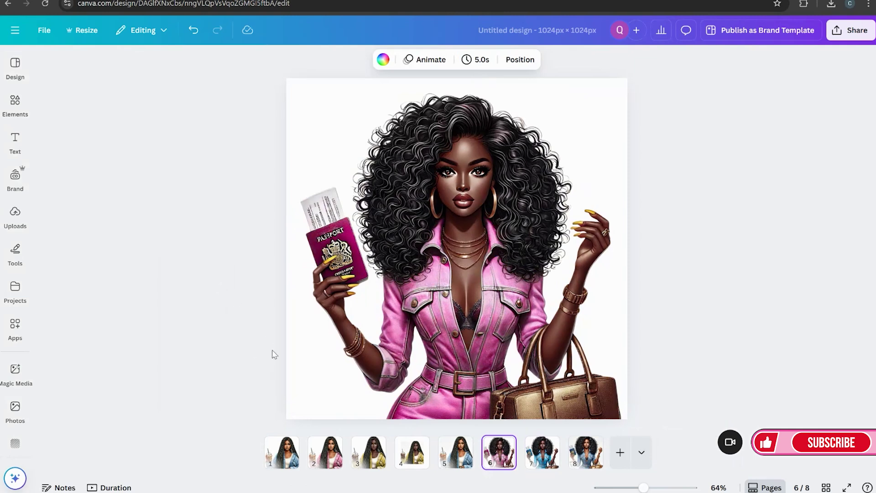
click(541, 449)
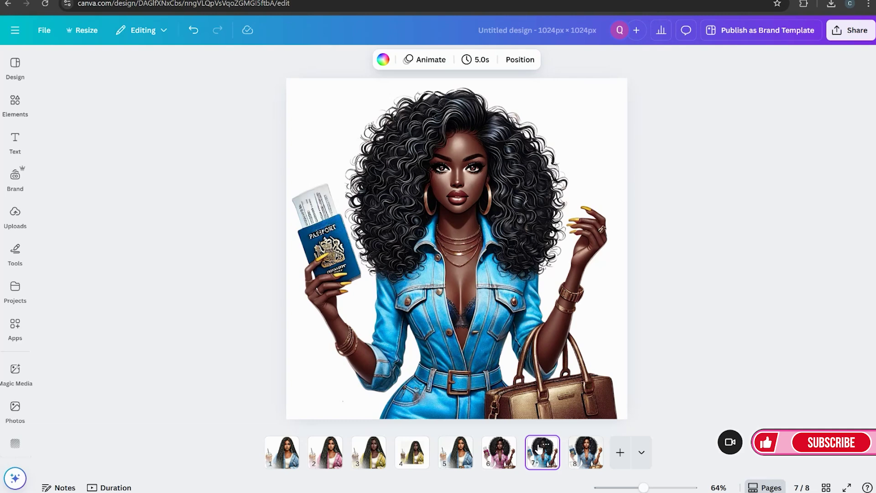
click(599, 449)
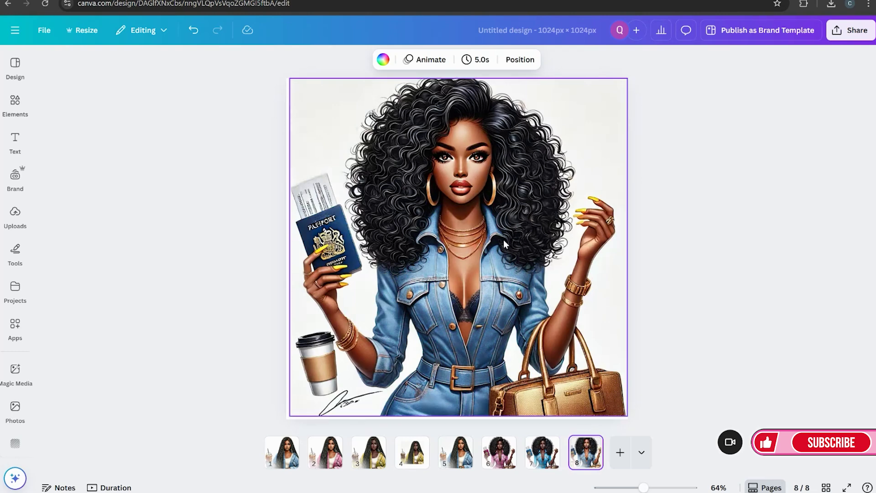
click(531, 255)
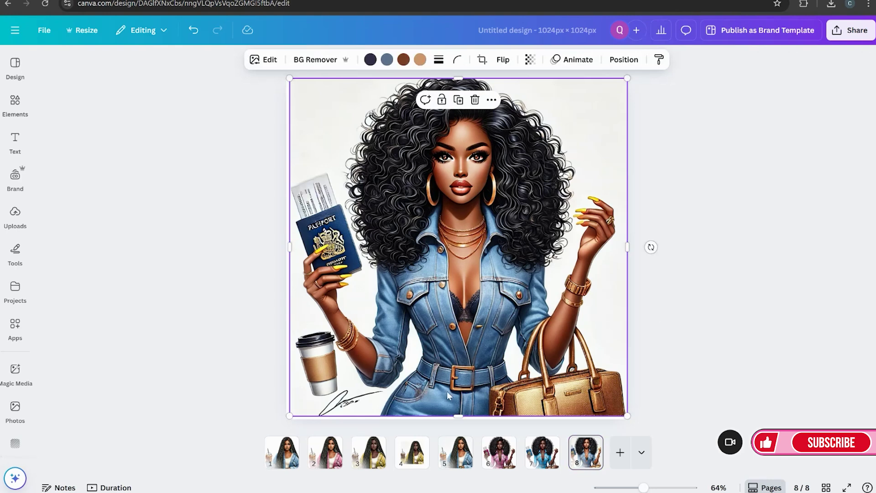
- Duplicate page 8 and recolour the woman's jacket and passport pink on the copy
click(589, 444)
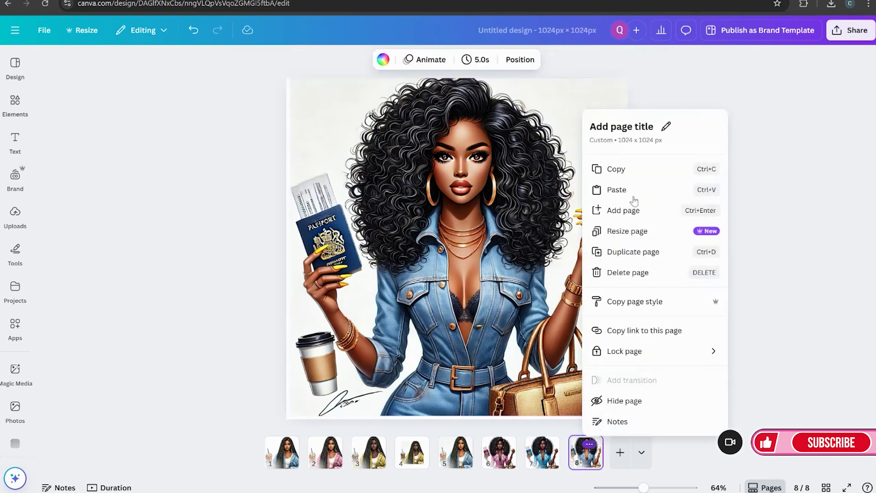
click(625, 251)
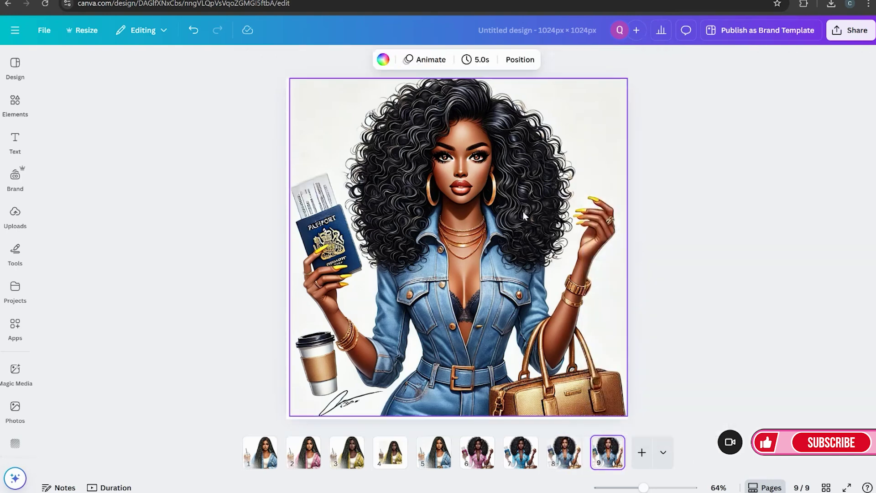
click(435, 152)
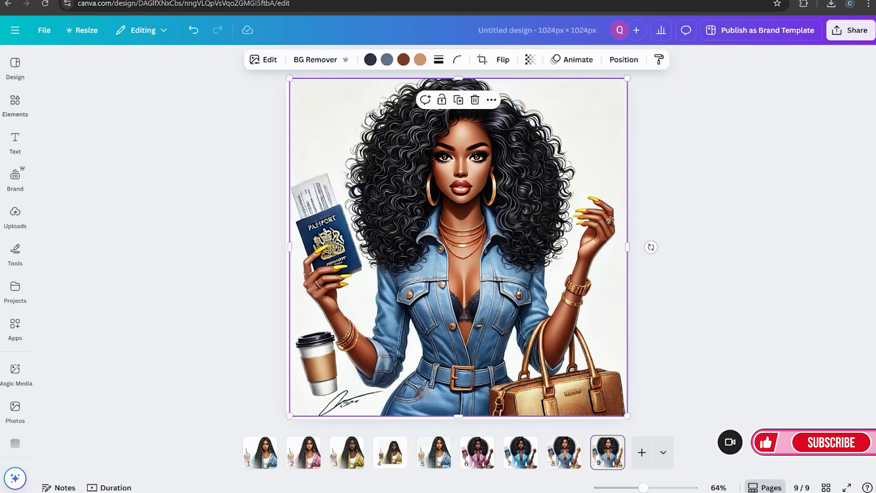
click(387, 61)
click(82, 213)
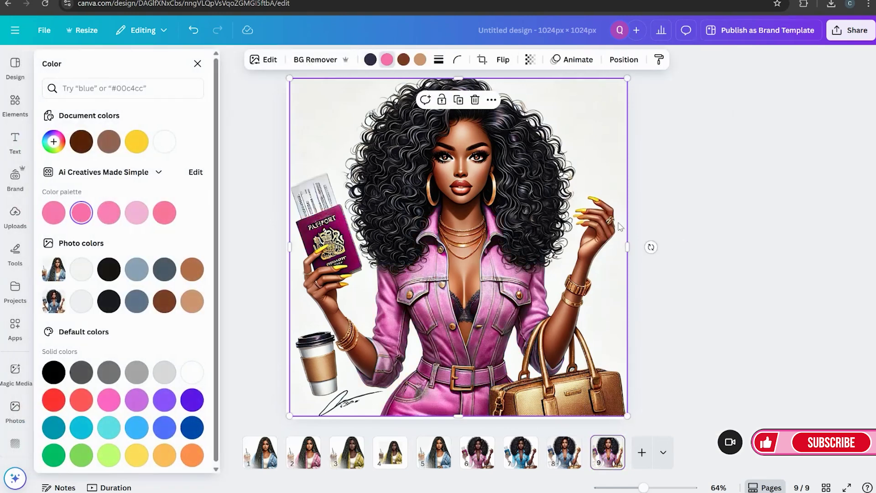
- Paste the image onto a new page 10 recoloured light blue, then move the pink copy to page 8
click(611, 444)
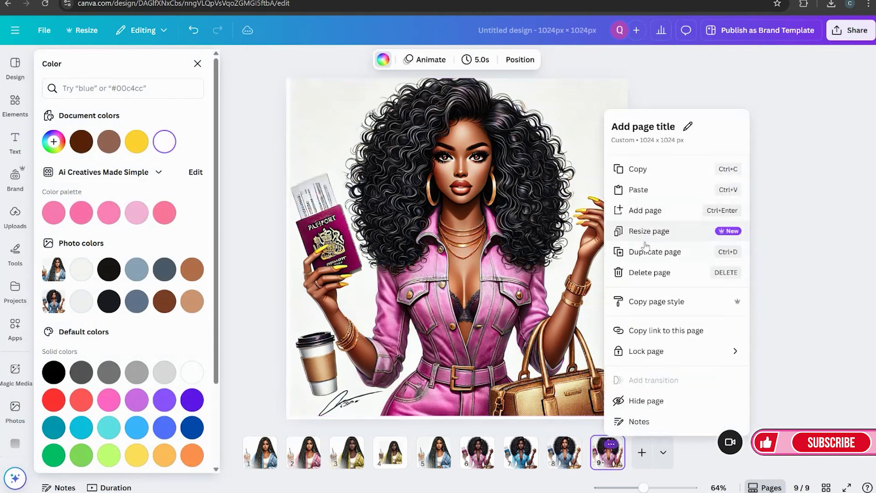
click(647, 251)
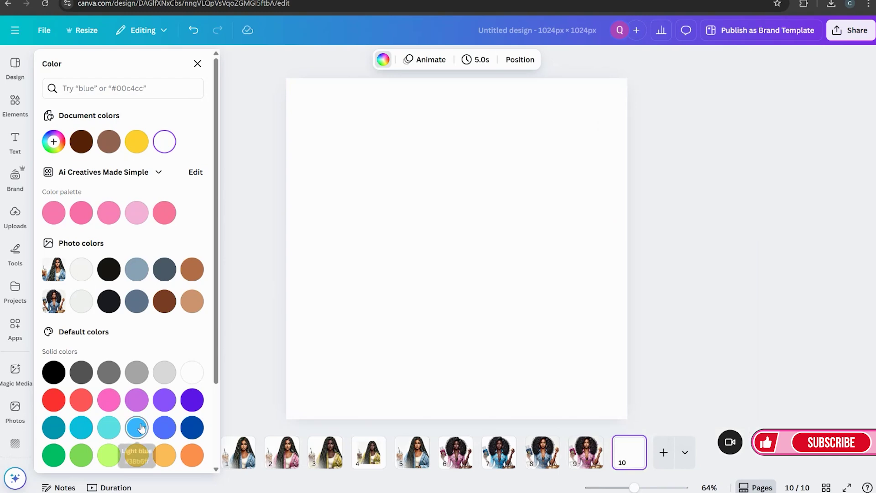
key(ctrl+v)
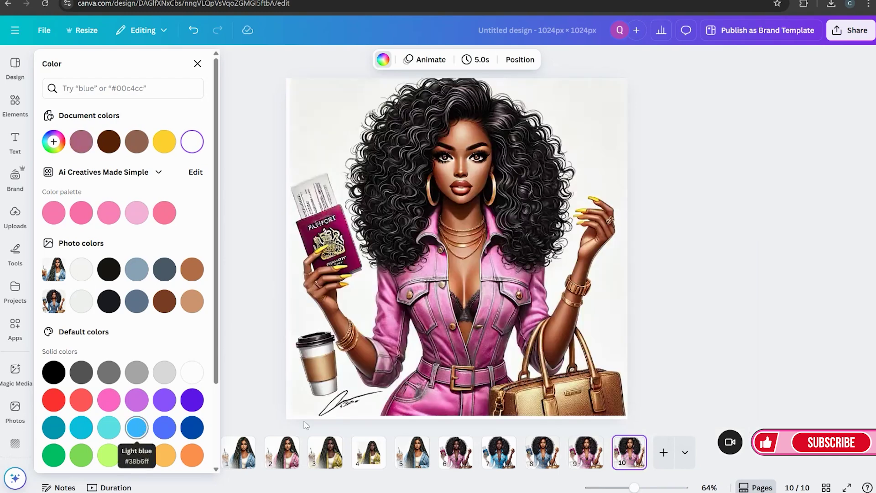
click(133, 431)
click(193, 30)
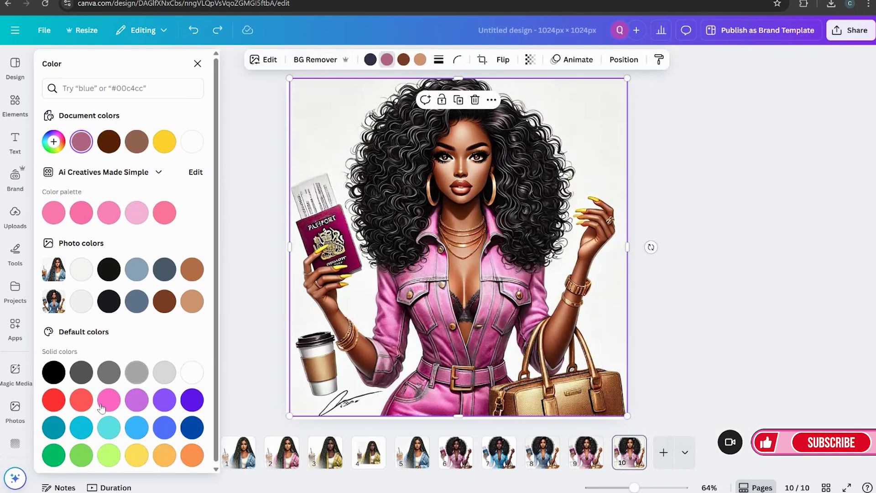
click(133, 429)
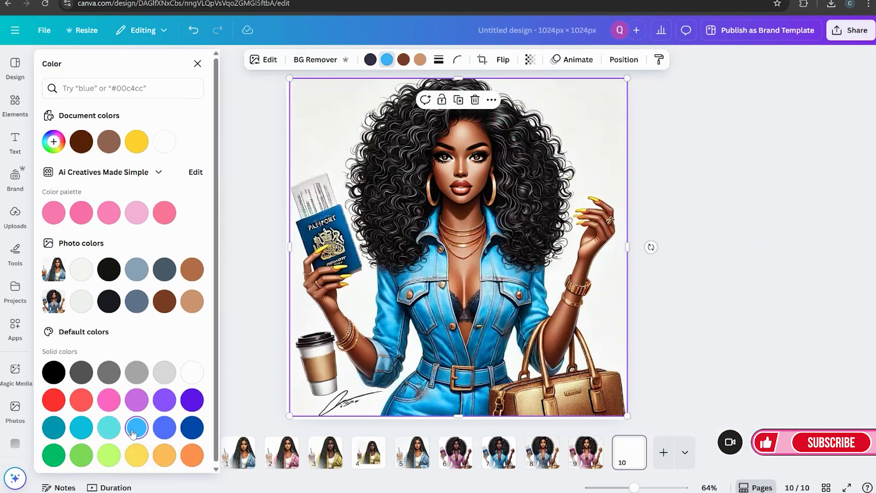
click(685, 265)
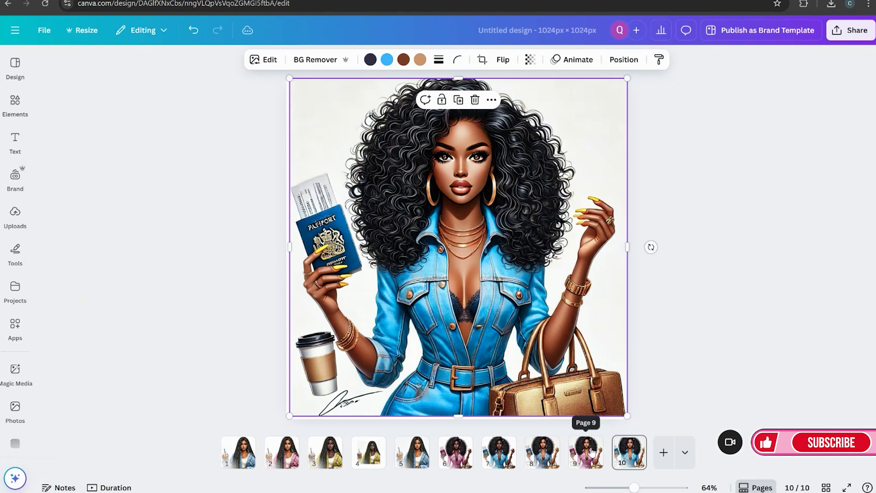
drag(592, 452, 543, 453)
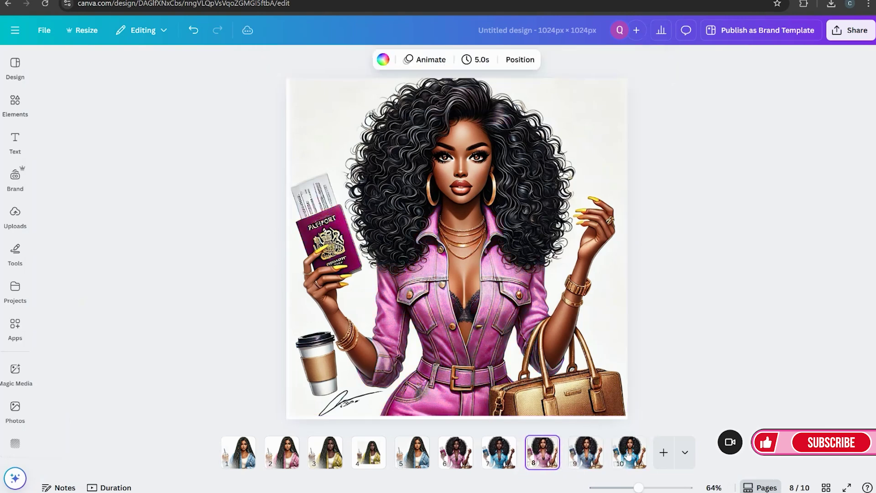
drag(628, 454, 587, 453)
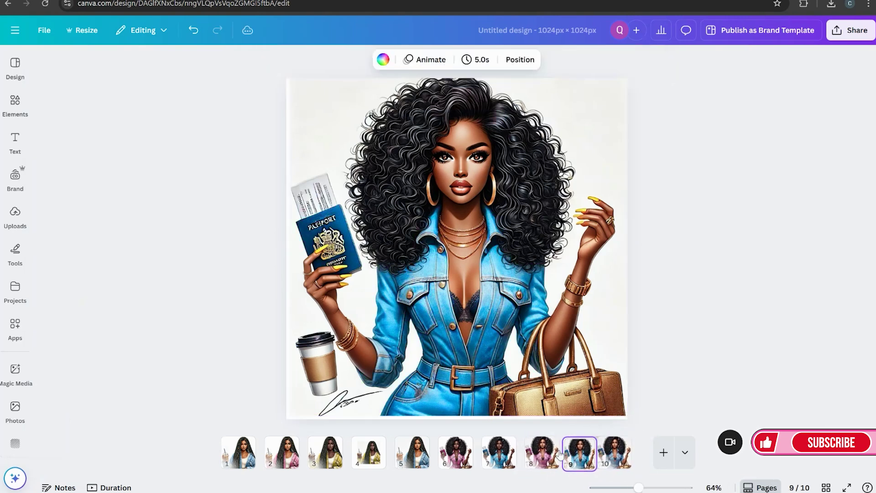
- Move the pink coffee-cup page to position 7, next to pink page 6
click(458, 463)
drag(528, 456, 485, 461)
click(463, 458)
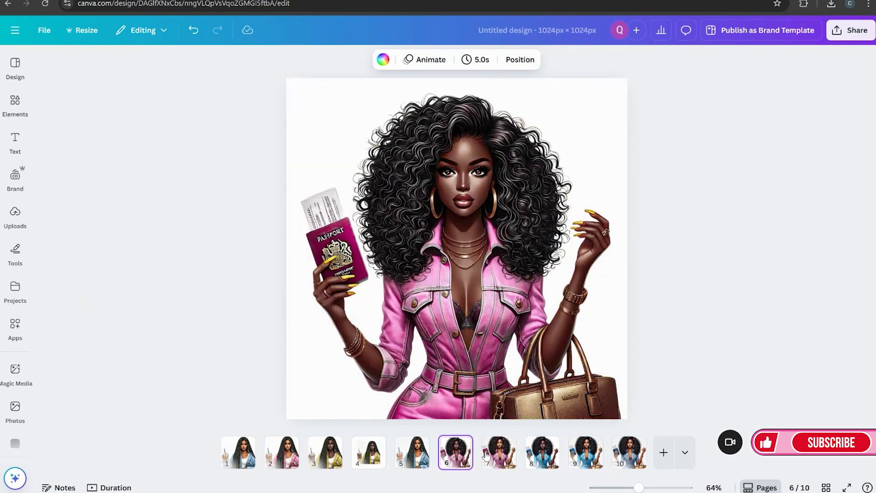
click(502, 457)
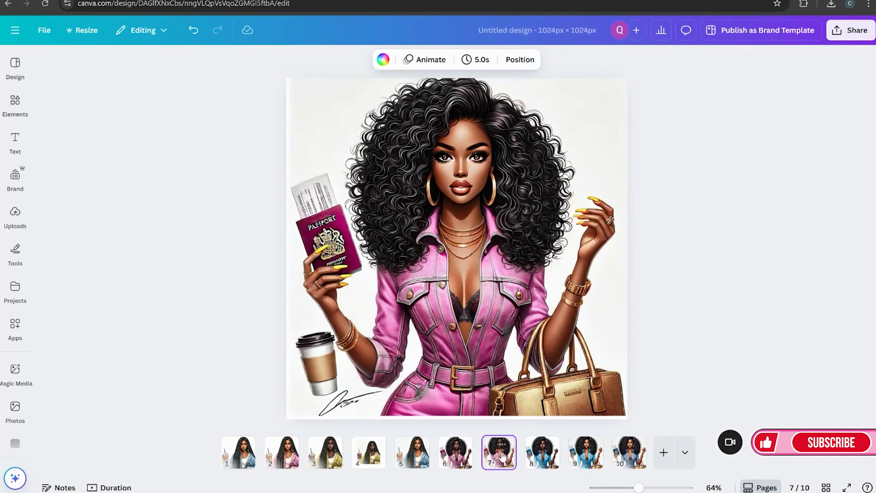
- Check that the blue-outfit pages now follow at pages 8 and 9
click(459, 444)
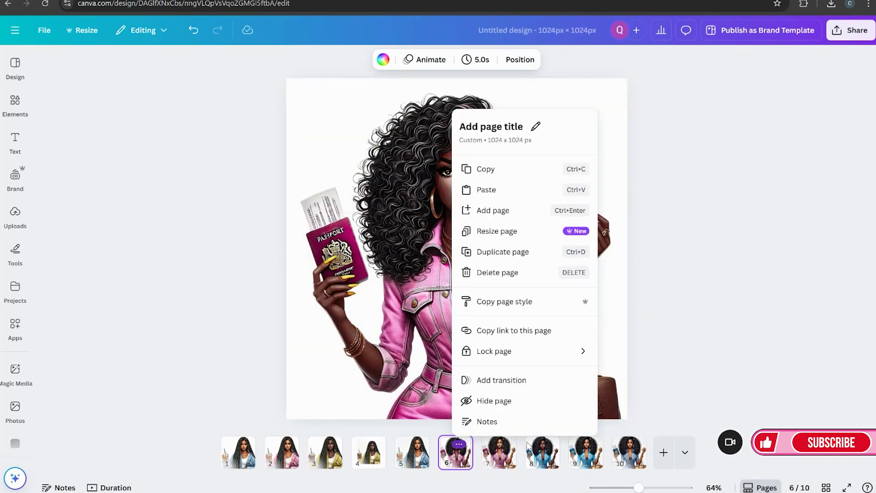
click(547, 455)
click(543, 455)
click(590, 452)
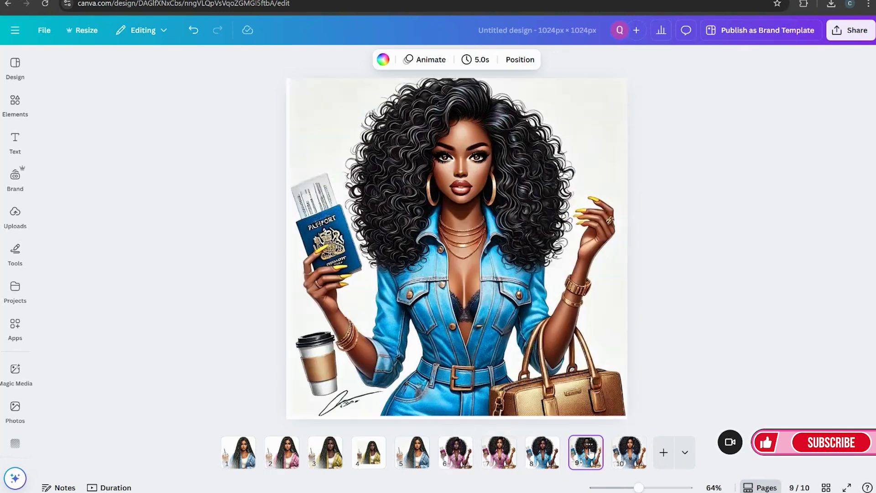
click(541, 456)
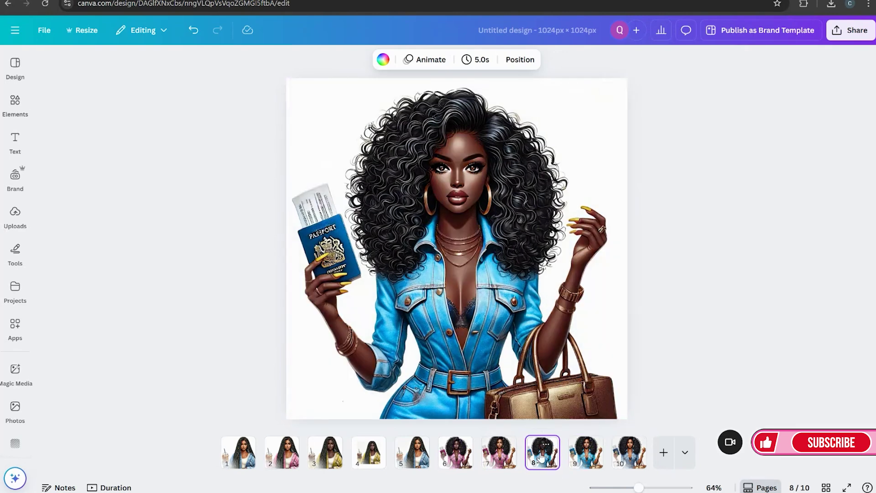